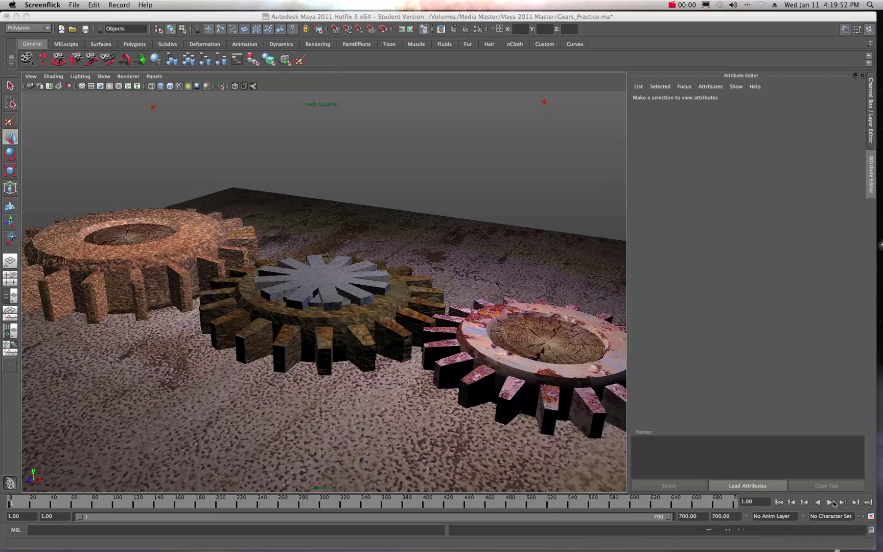
Step: Play back the gear animation, stop it, and view the rendered image of the gears
left_click(830, 502)
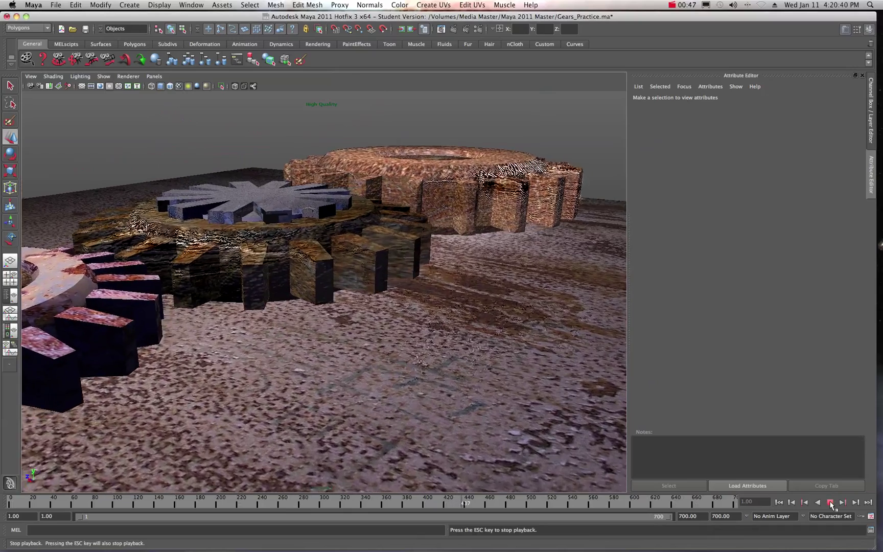
left_click(830, 503)
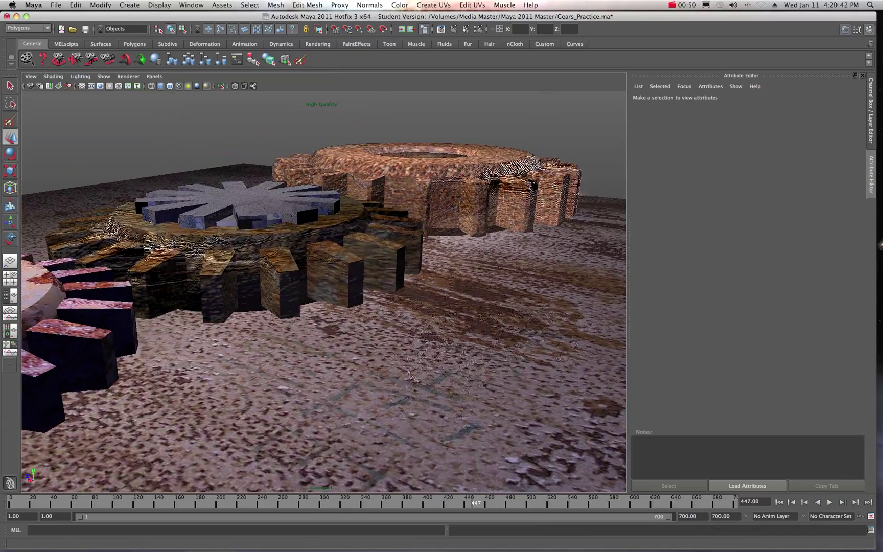
left_click(877, 245)
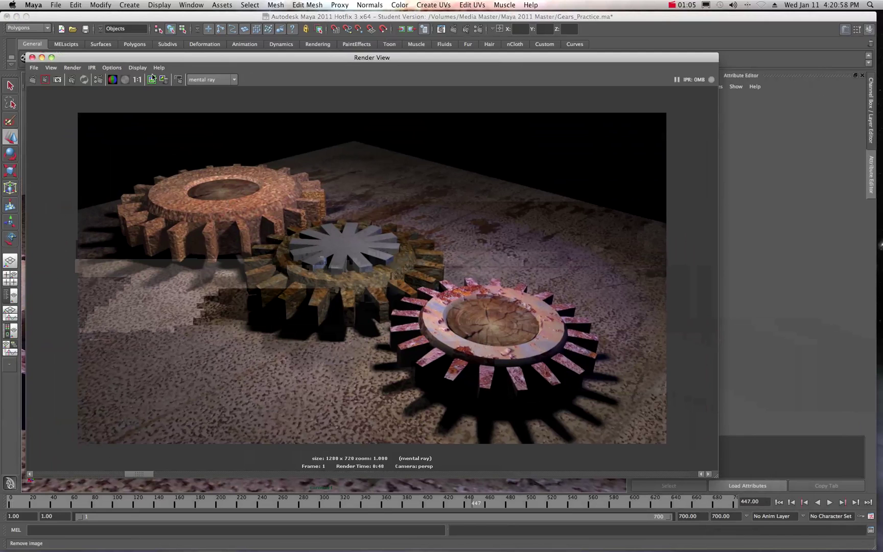
left_click_drag(108, 58, 882, 78)
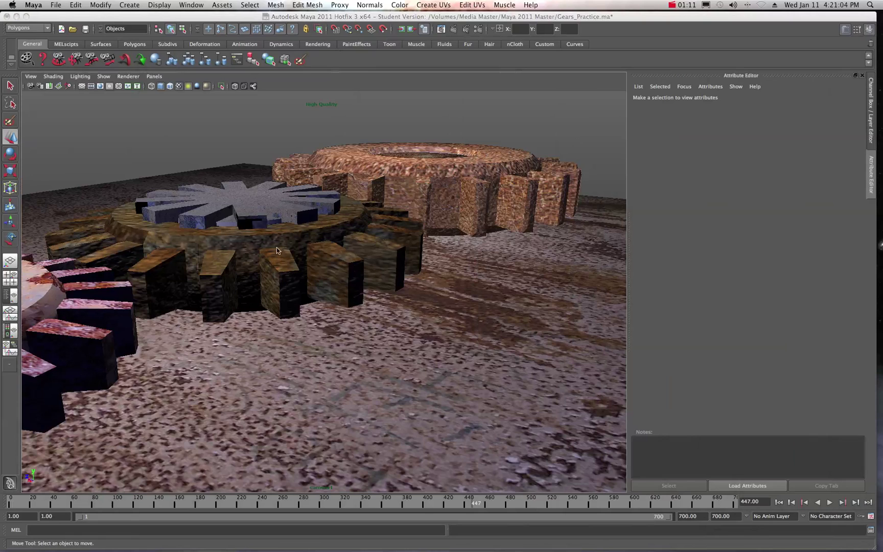
Step: Switch the viewport to the persp camera, view the gears from an angle, and display the grid
left_click(152, 76)
mouse_move(153, 87)
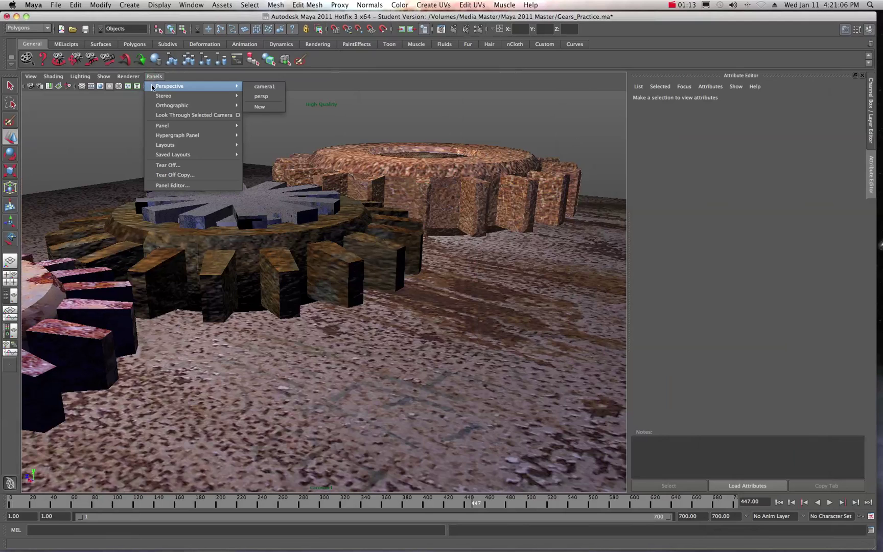
left_click(273, 88)
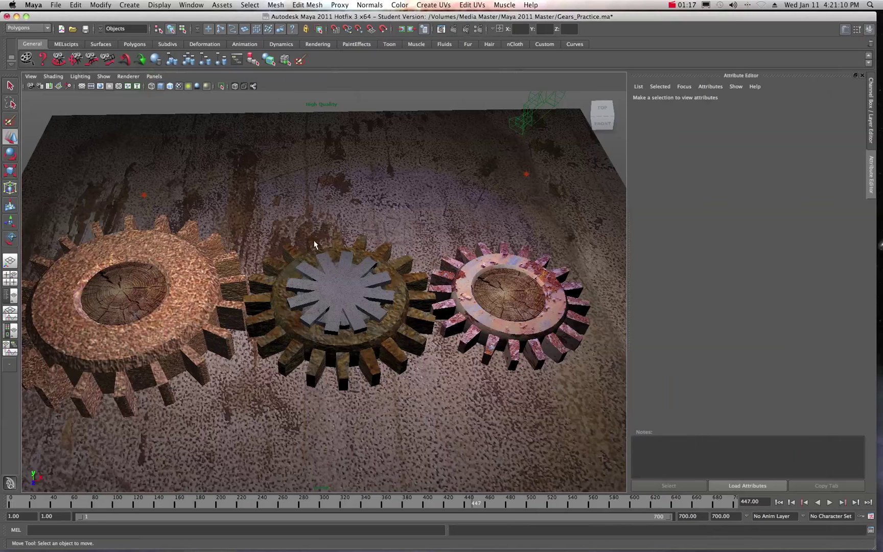
left_click_drag(403, 279, 192, 130, "alt")
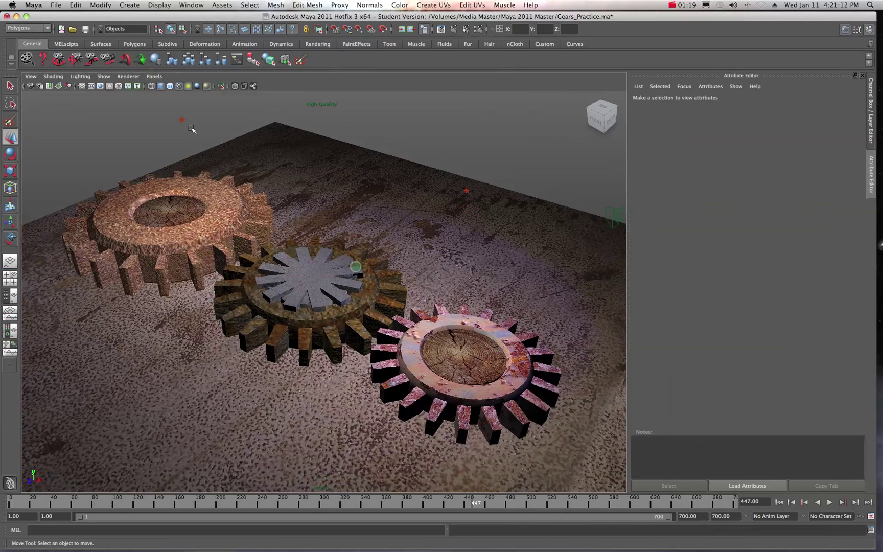
left_click(105, 76)
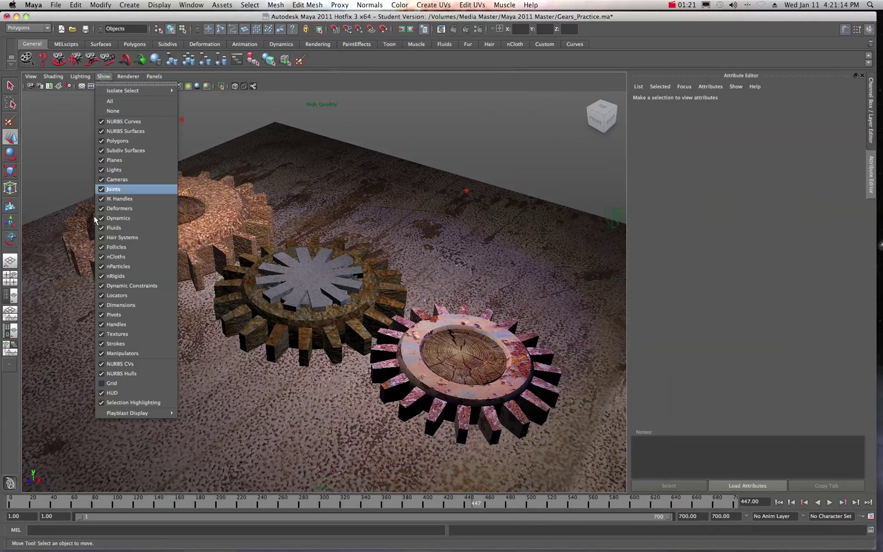
left_click(105, 383)
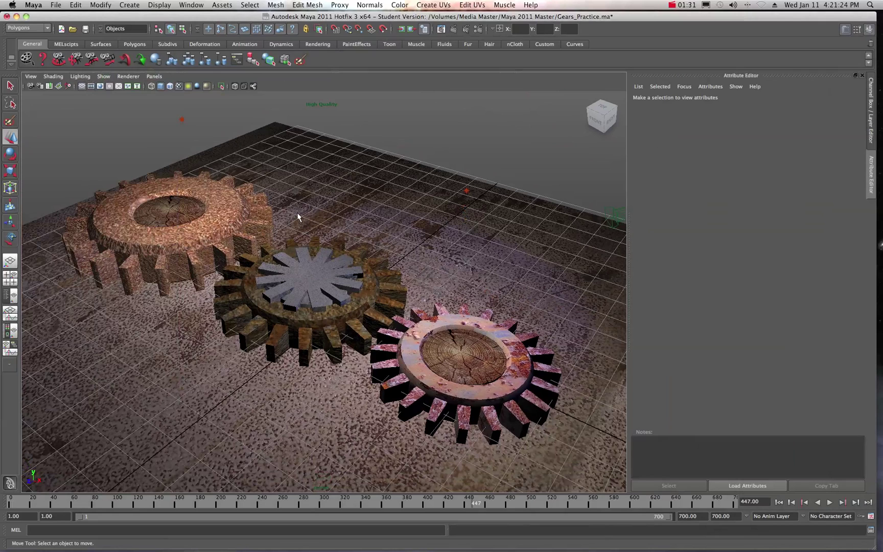
Step: Create a new polygon gear primitive in the scene
left_click(134, 6)
mouse_move(137, 29)
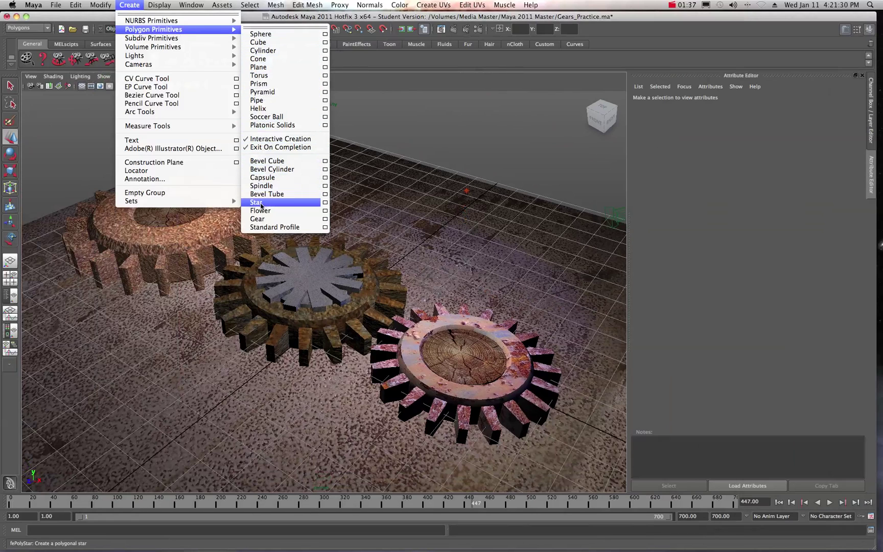
left_click(258, 219)
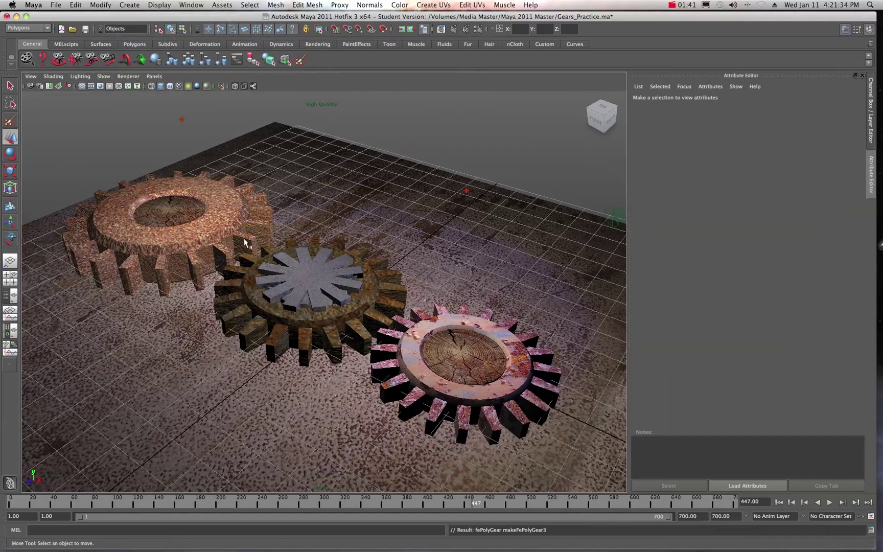
scroll(299, 273, "down", 5)
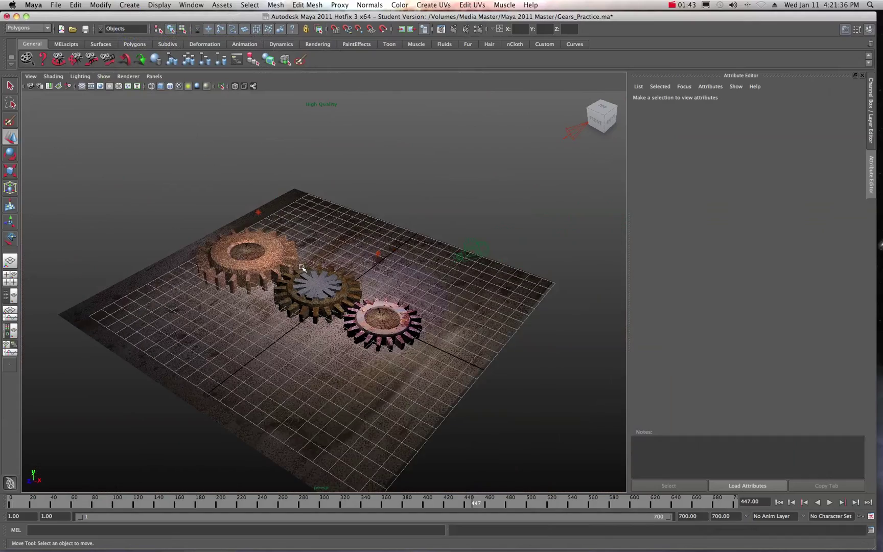
scroll(302, 268, "up", 4)
scroll(302, 267, "up", 1)
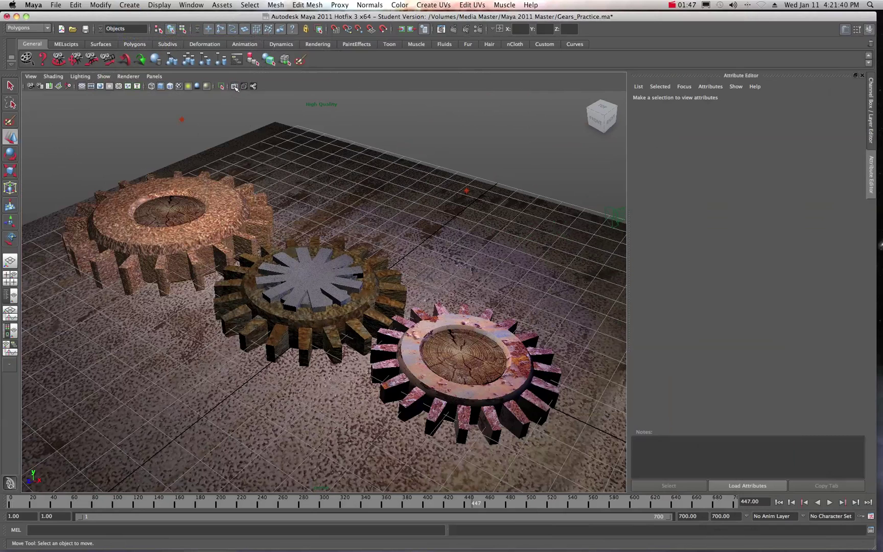
Step: Turn on X-ray display to reveal the new small gear and select fePolyGear in the Outliner
left_click(234, 86)
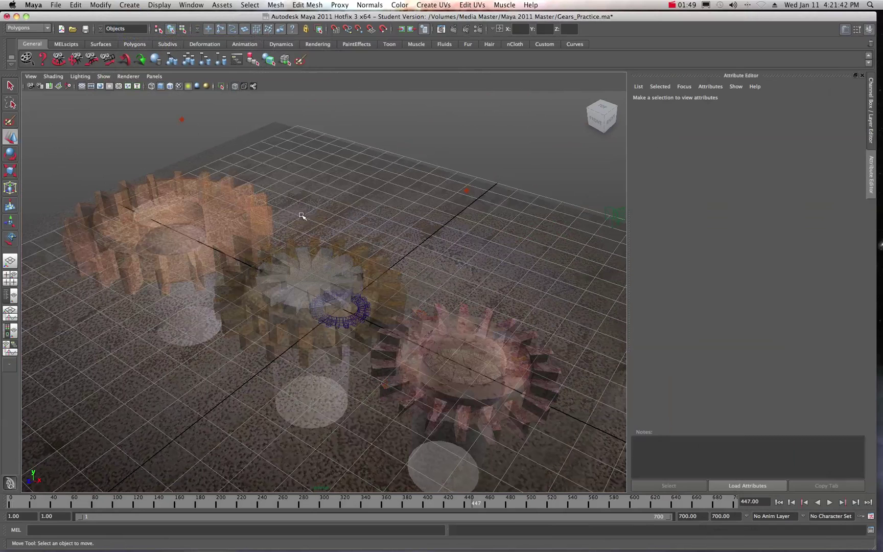
left_click(356, 319)
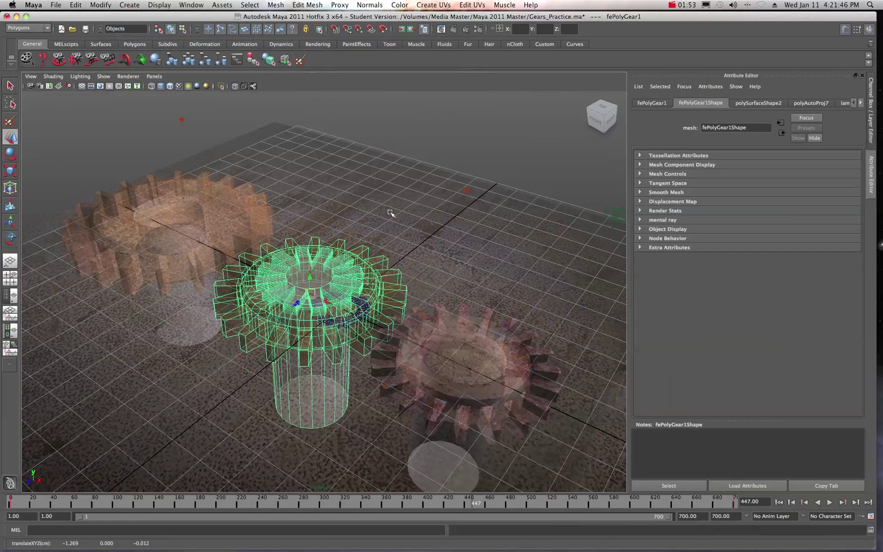
left_click(399, 137)
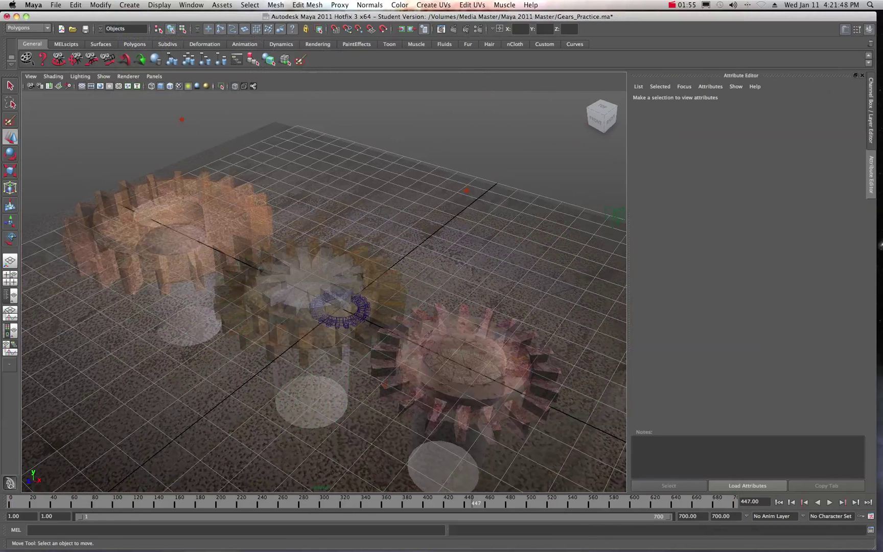
left_click(191, 5)
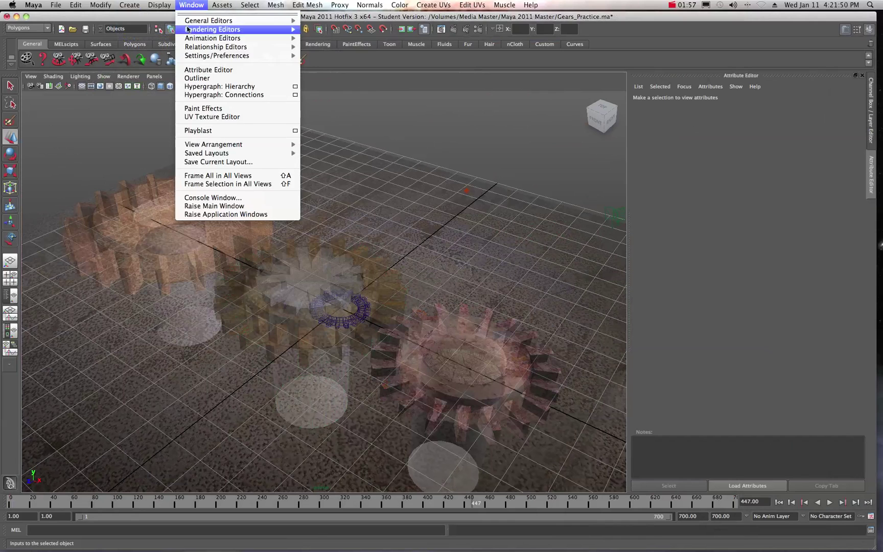
left_click(197, 78)
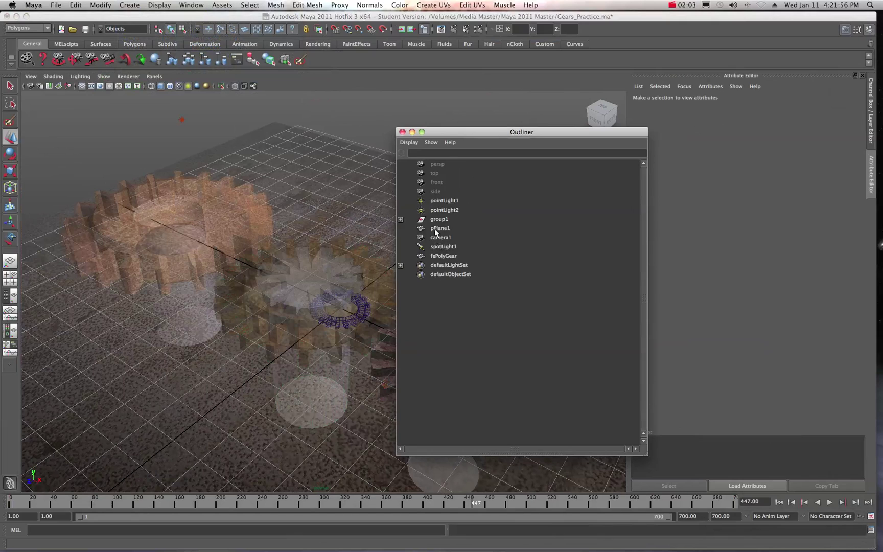
left_click(441, 257)
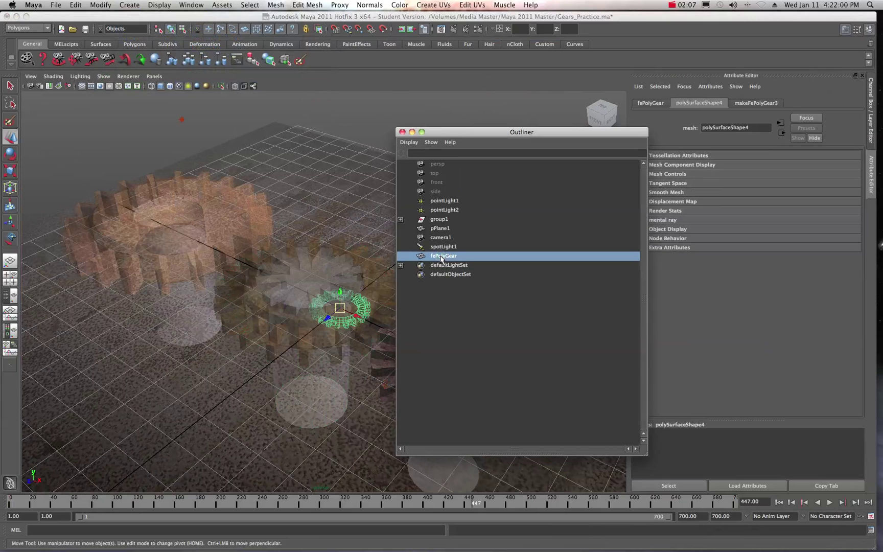
Step: Move the new gear clear of the others to about Y 3.48, Z -3.51, with X-ray off and wireframe shown on shaded surfaces
left_click_drag(474, 131, 626, 126)
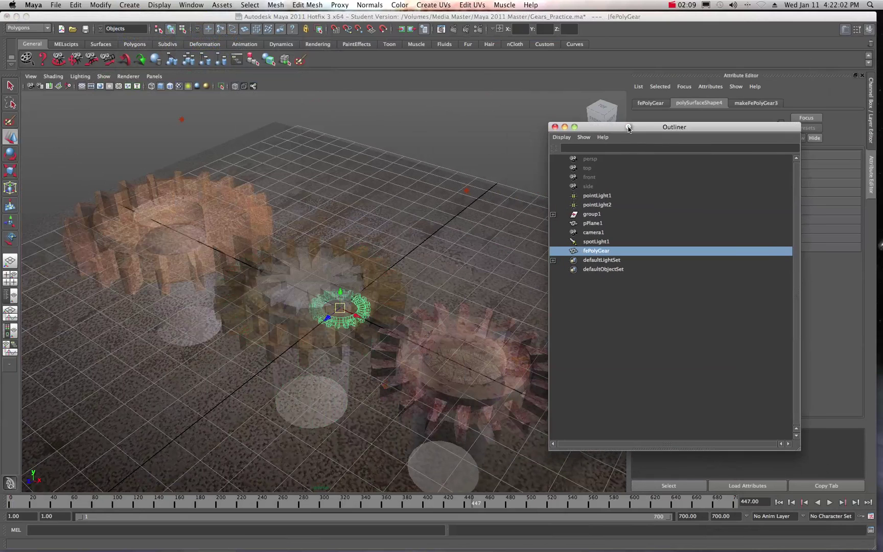
left_click_drag(340, 293, 392, 209)
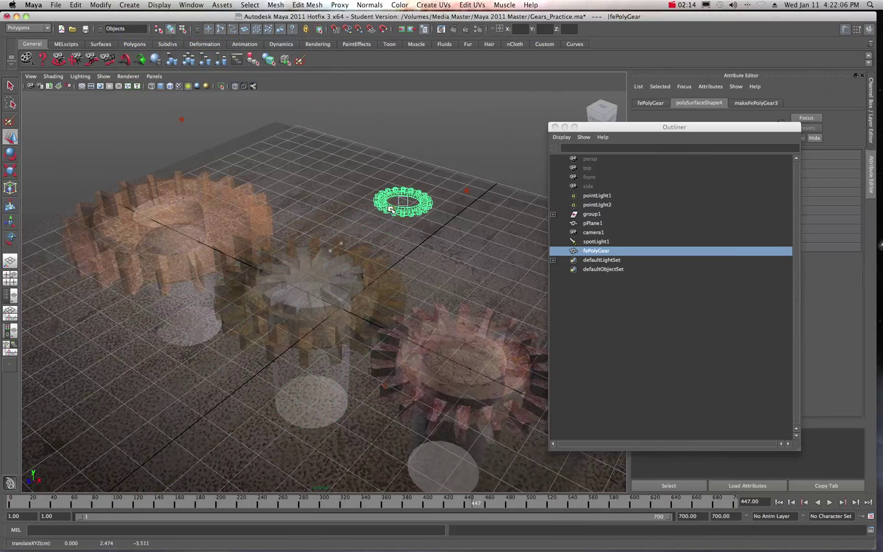
left_click(234, 86)
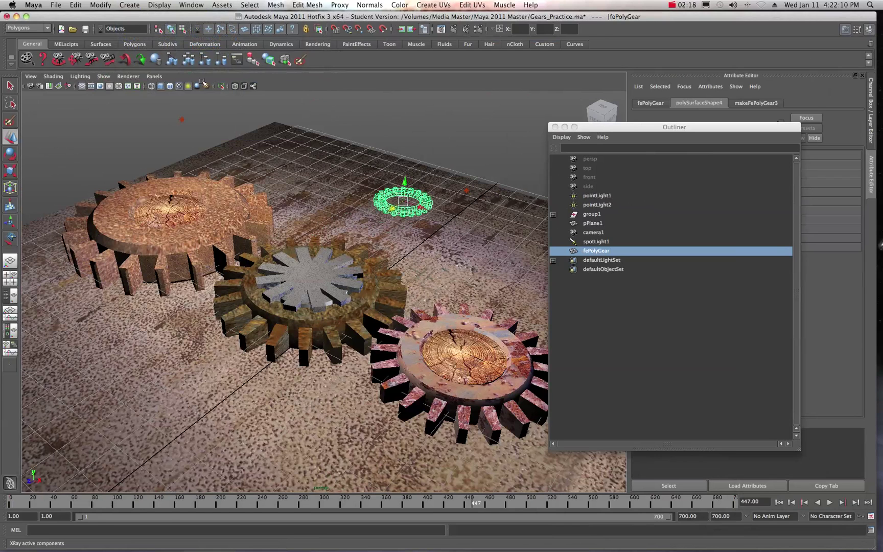
left_click(170, 86)
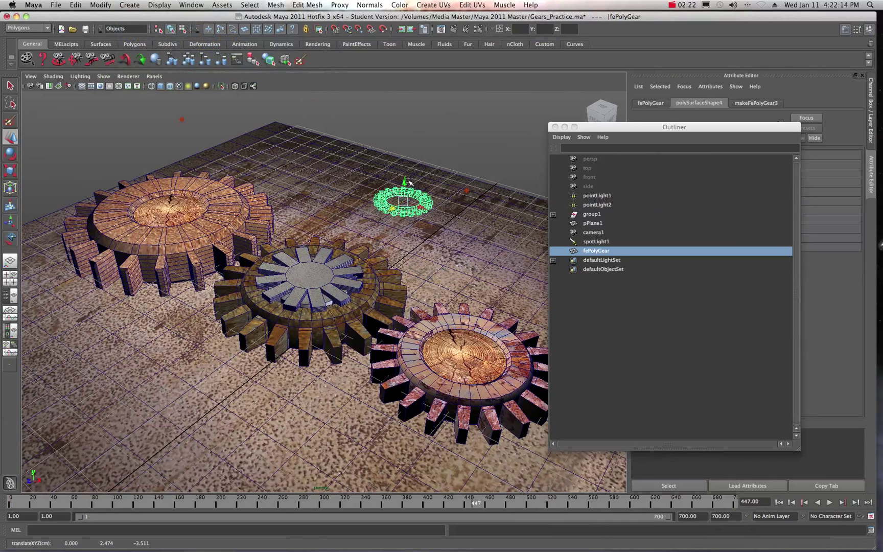
left_click_drag(405, 183, 406, 153)
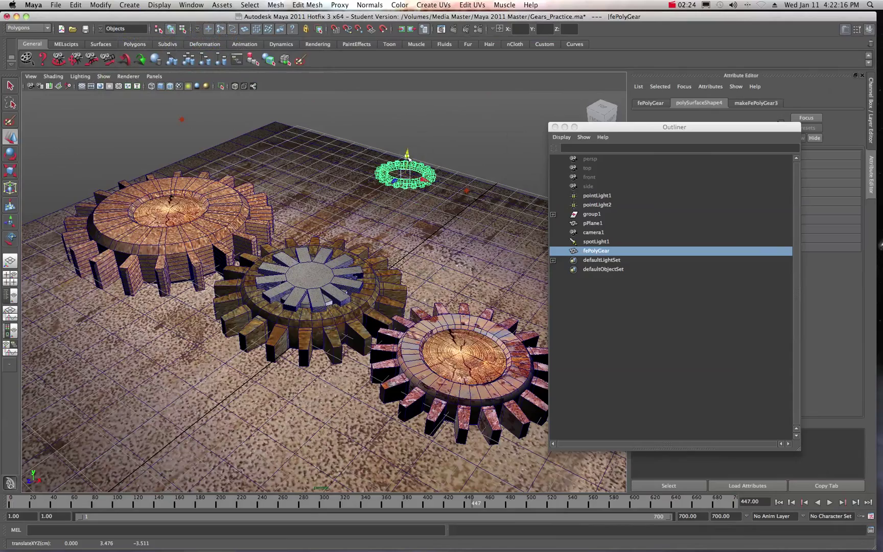
Step: Frame the new gear with the Outliner closed and turn off the texture display
key("f")
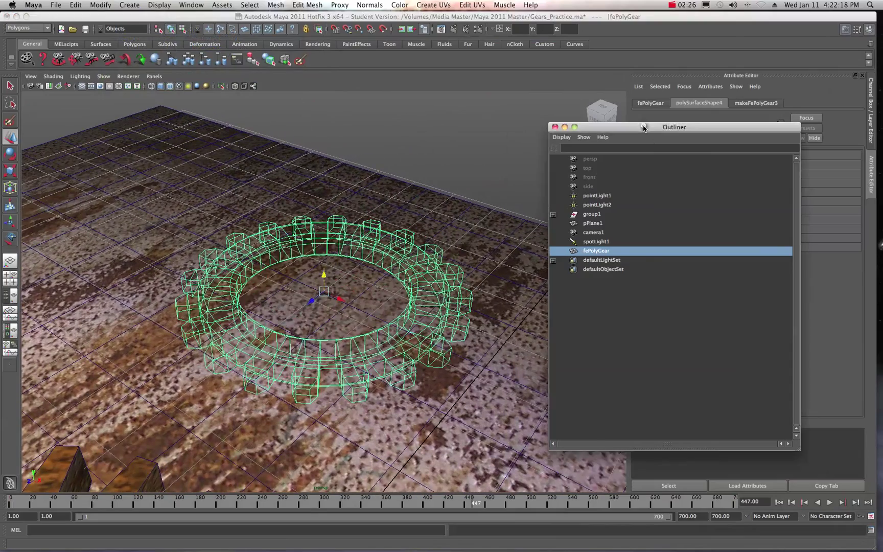
left_click(555, 126)
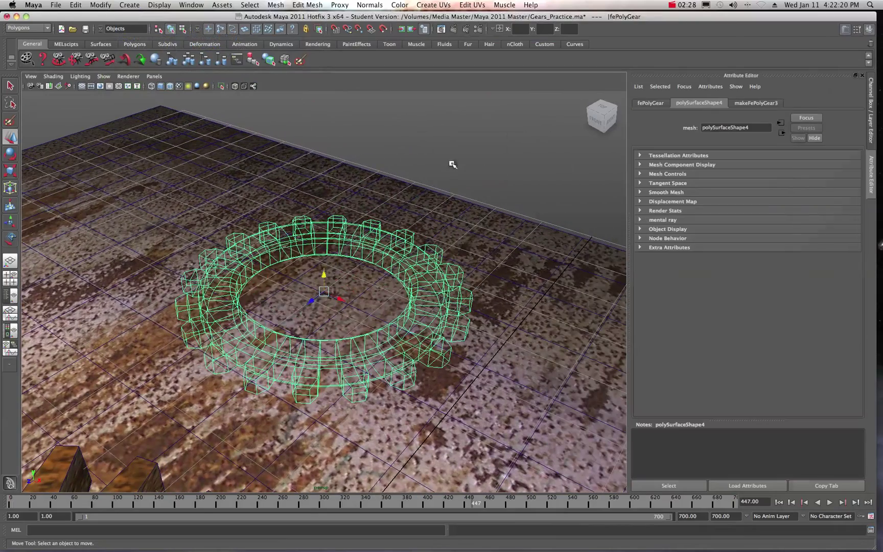
left_click(454, 176)
left_click(429, 265)
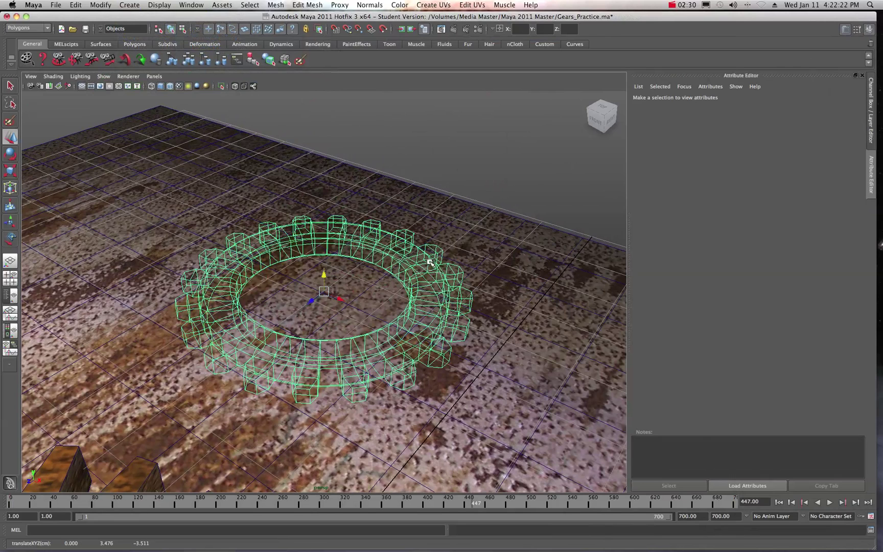
left_click(179, 86)
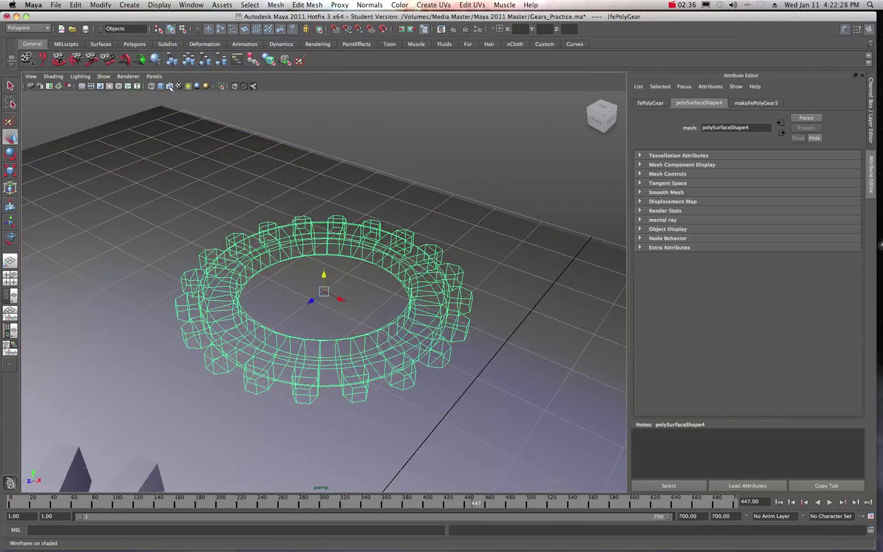
Step: Assign a new Blinn material to the new gear
right_click(277, 243)
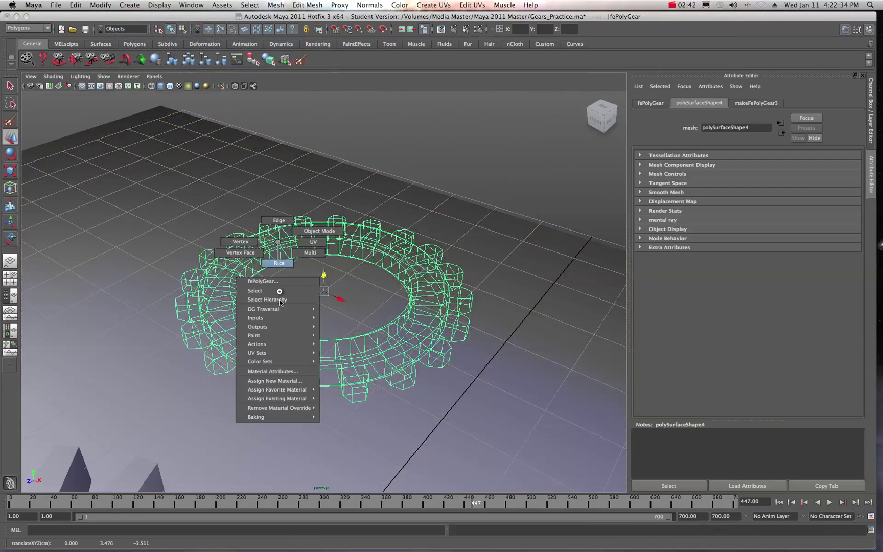
mouse_move(315, 393)
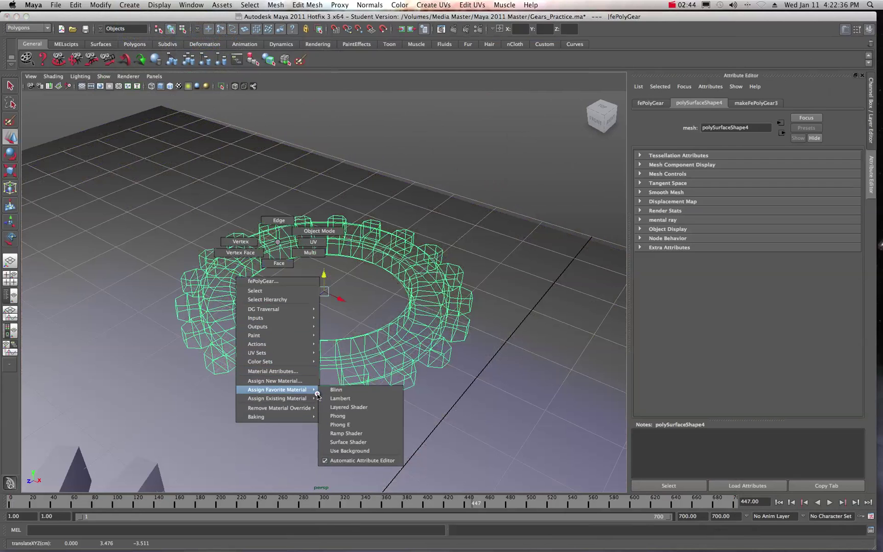
left_click(329, 401)
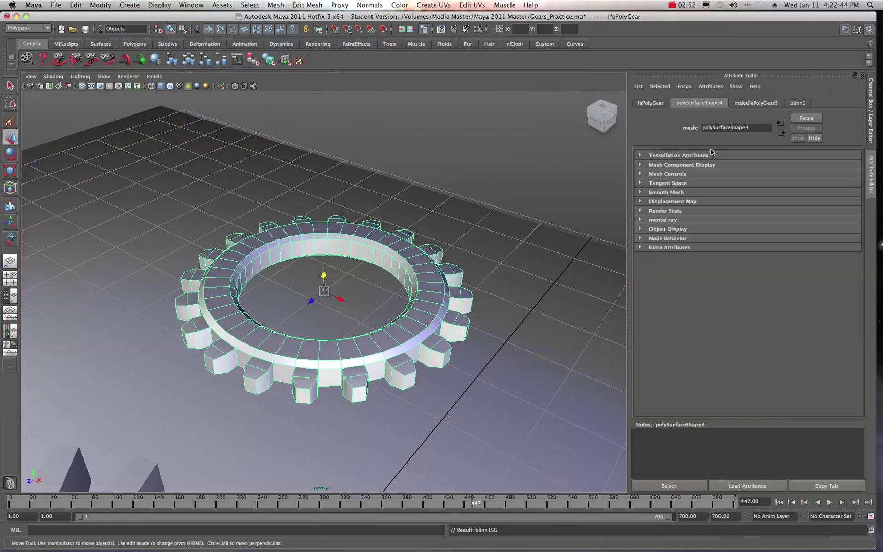
Step: Set the gear's bore radius to about 0.383, root 0.851, pitch 0.894, tip 1.149, with 22 cogs, cog width 0.553 and twist 0.787
left_click(756, 105)
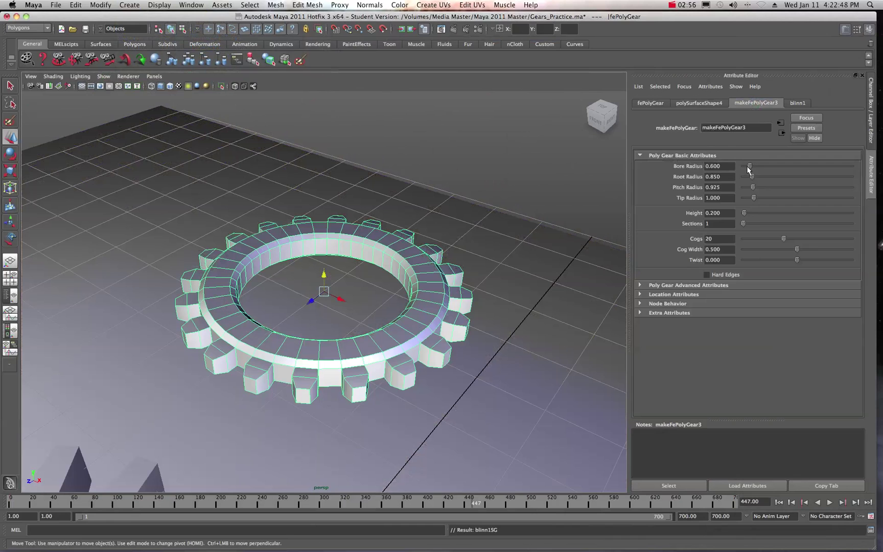
left_click_drag(749, 170, 756, 199)
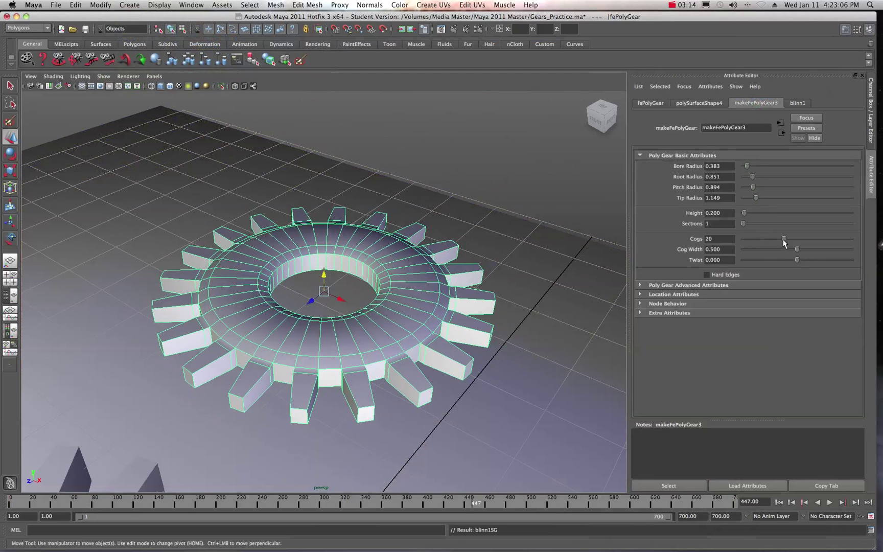
left_click_drag(785, 243, 813, 252)
mouse_move(828, 251)
left_mouse_down()
mouse_move(773, 263)
mouse_move(840, 259)
left_mouse_up()
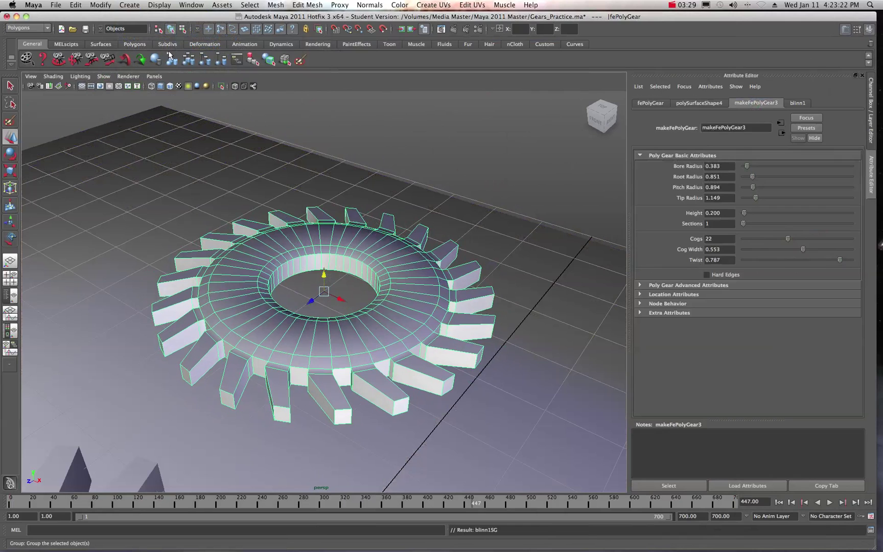
Step: Apply a lattice deformer around the gear
left_click(205, 45)
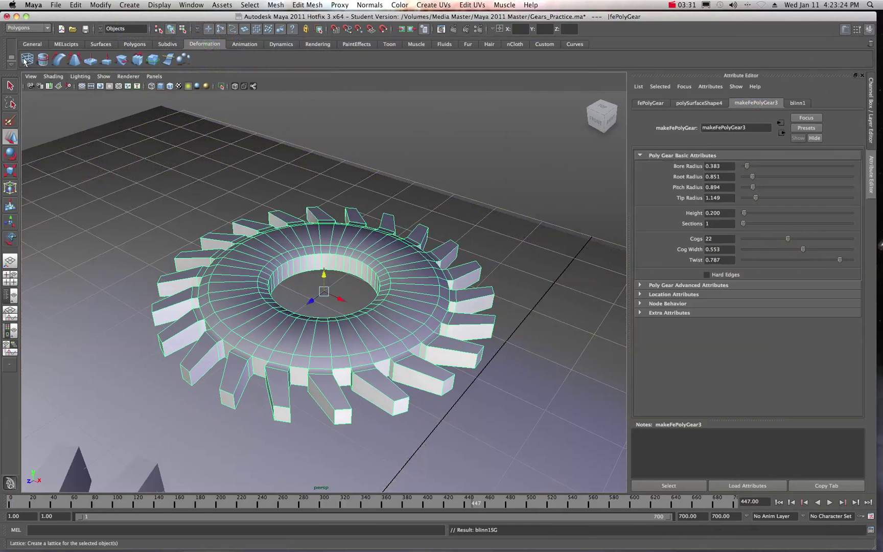
left_click(27, 59)
left_click(227, 226)
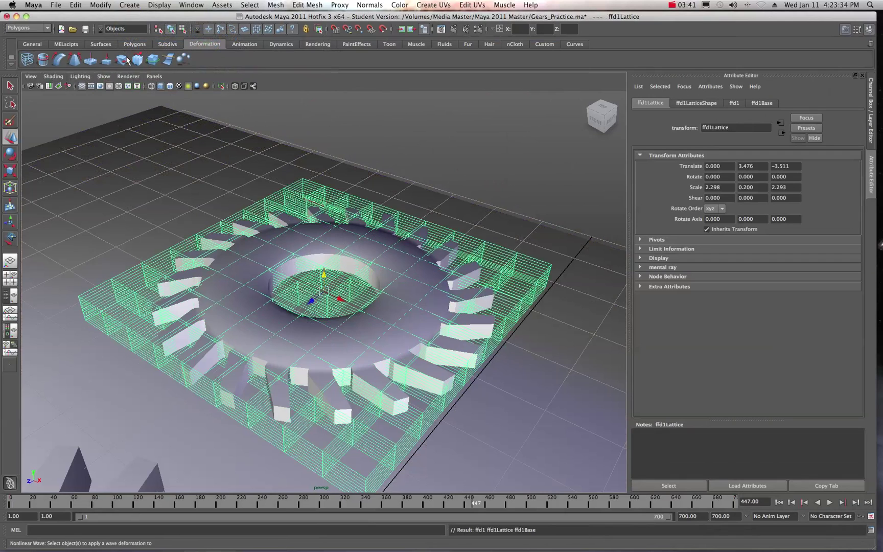
Step: Add a bend deformer to the gear's lattice and set its curvature to about 1.038
left_click(59, 59)
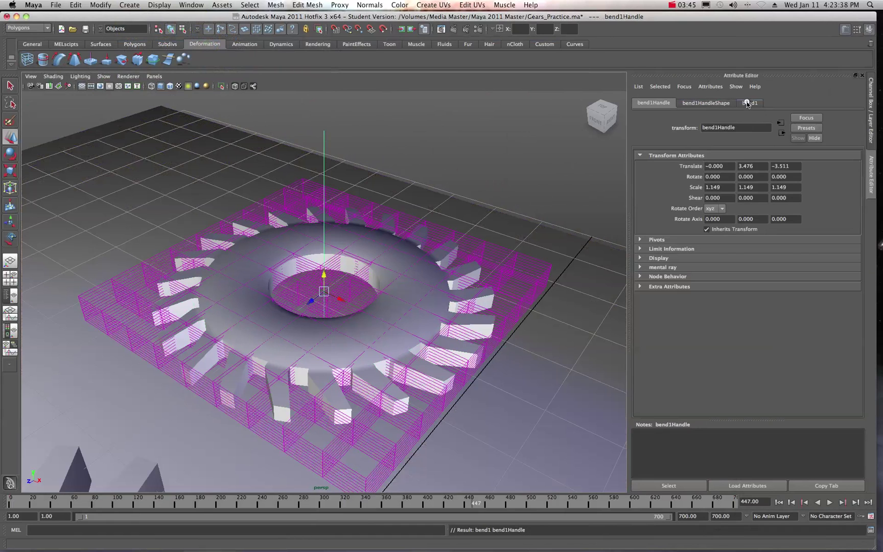
left_click(750, 102)
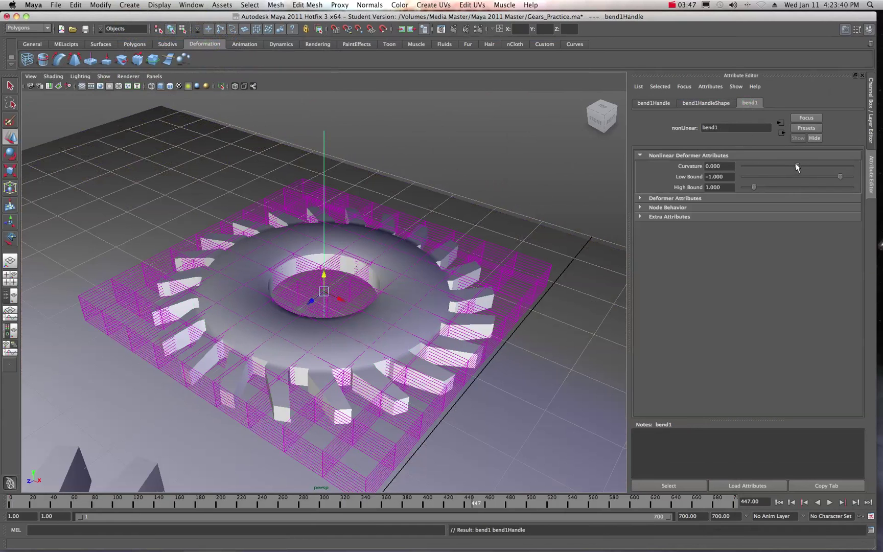
left_click_drag(796, 166, 810, 167)
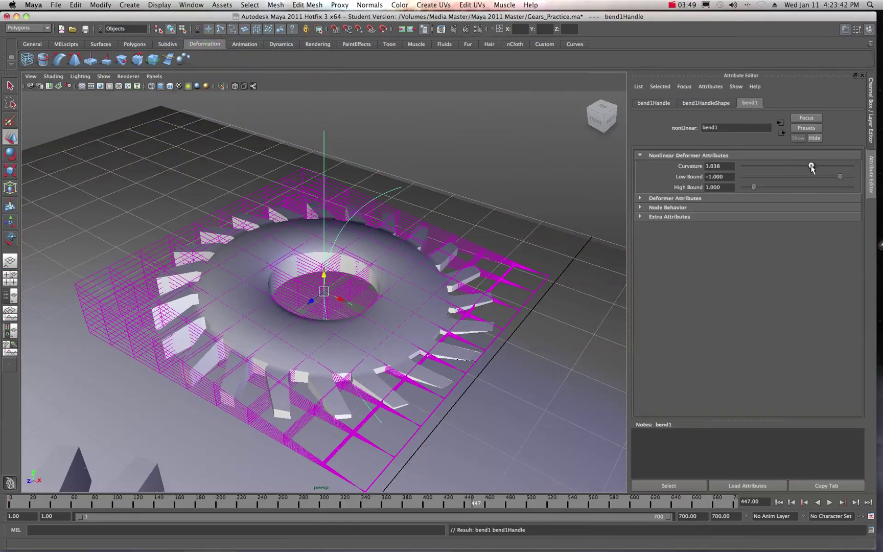
left_click_drag(442, 301, 213, 269, "alt")
left_click_drag(475, 277, 375, 300, "alt")
scroll(376, 297, "down", 3)
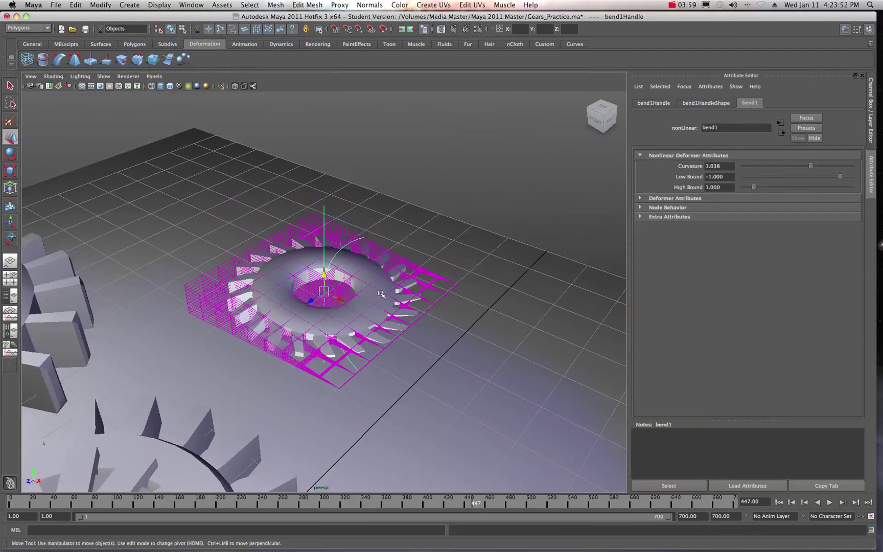
Step: Examine the list of available polygon primitives, including the gear and standard profile, and restore the minimised QuickTime Player window
left_click(121, 7)
mouse_move(192, 31)
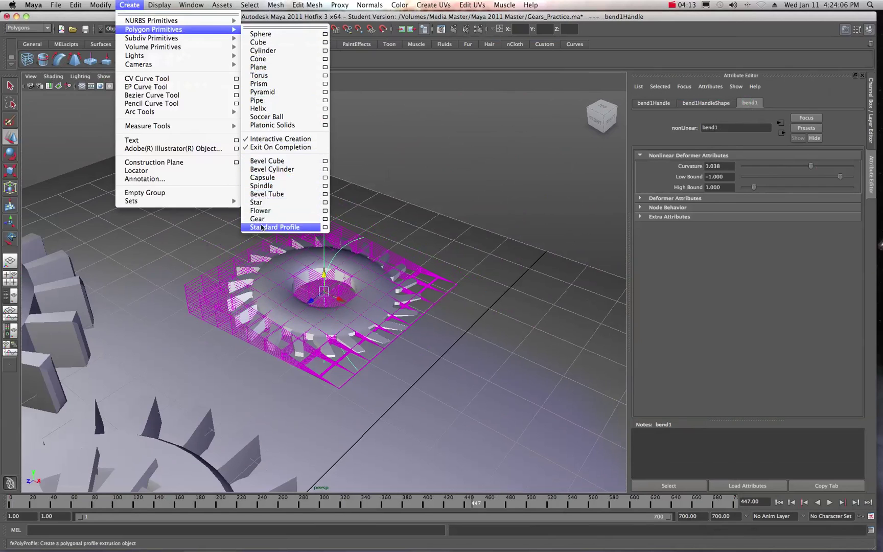
left_click(260, 165)
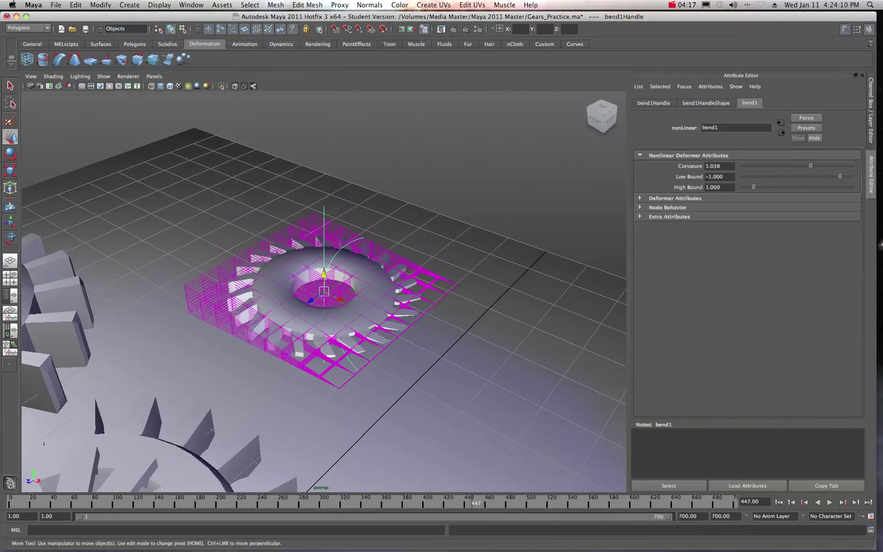
left_click(831, 539)
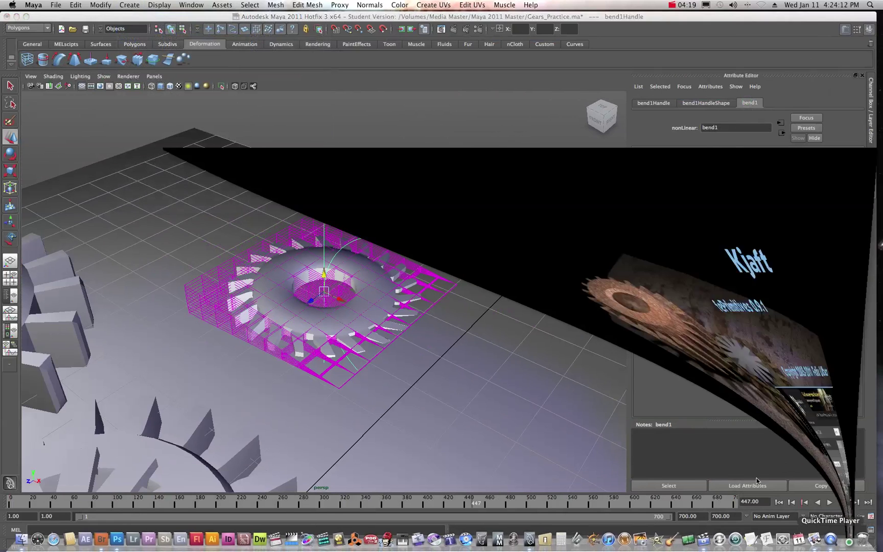
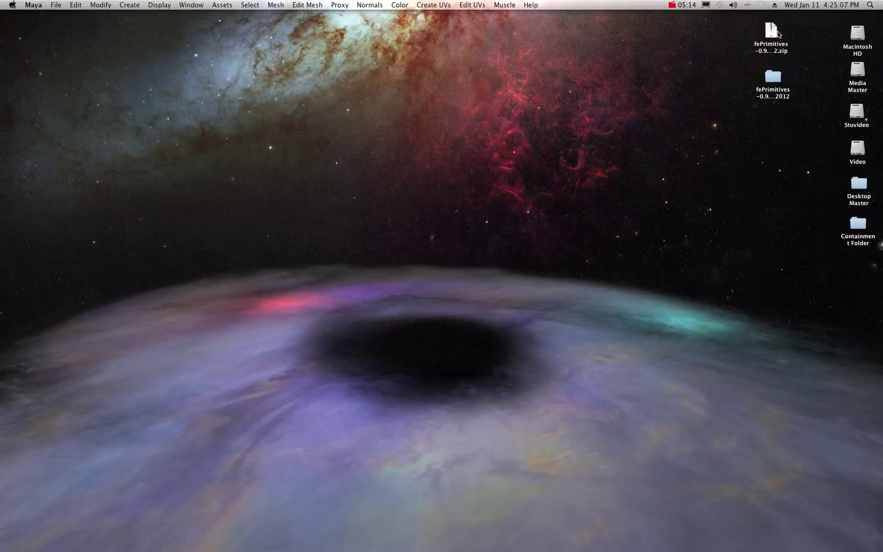
Step: Open the fePrimitives-0.9.1-release-2012 folder in Finder and look over its installation PDF, short documentation PDF and license.txt with full file names shown
double_click(772, 77)
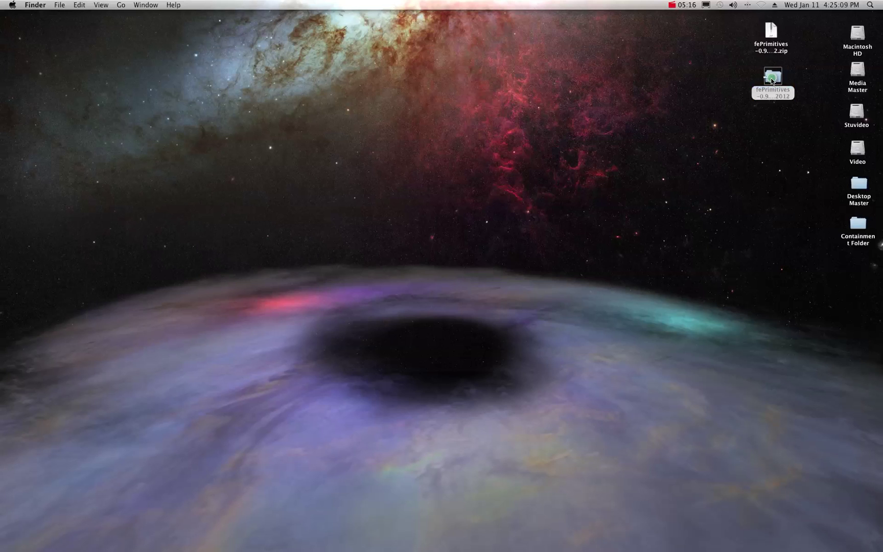
left_click_drag(386, 141, 449, 142)
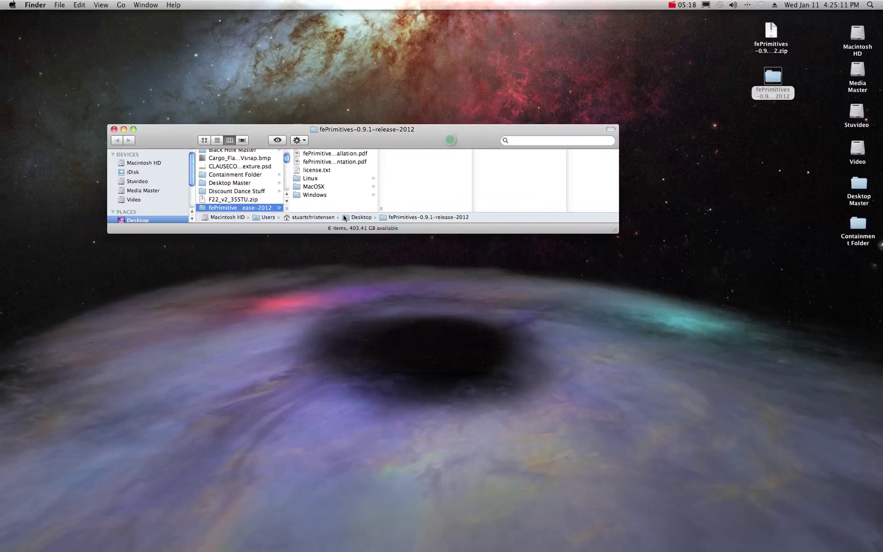
left_click(314, 154)
left_click_drag(381, 208, 422, 208)
left_click(359, 162)
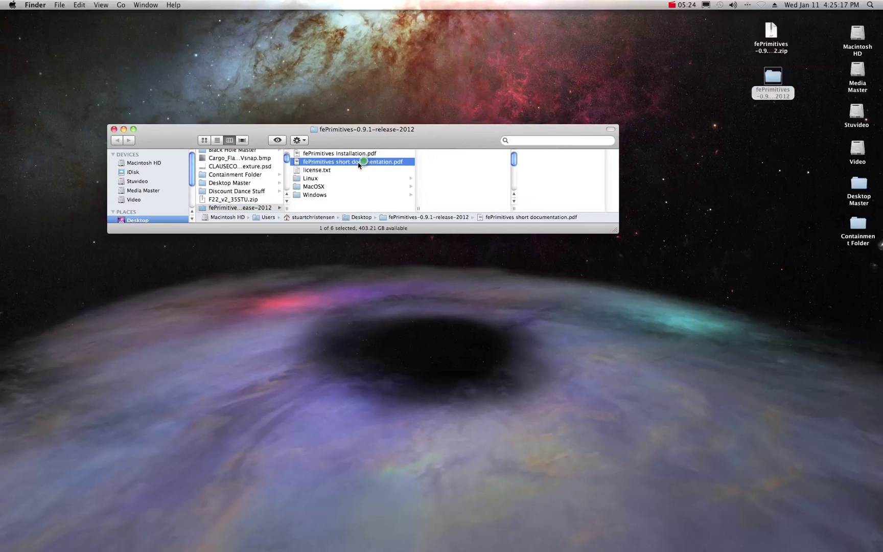
left_click(317, 171)
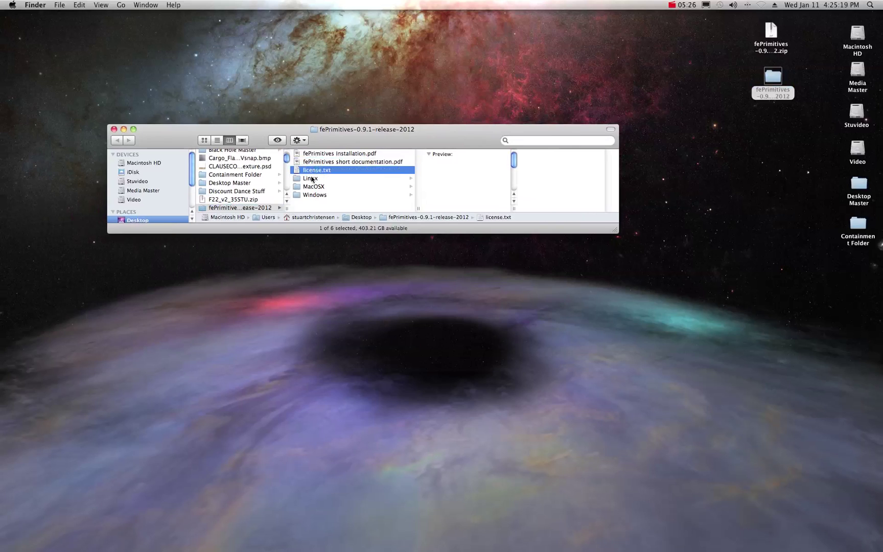
Step: Look through the Linux, MacOSX and Windows folders, open the MacOSX 2011 folder and enlarge the window
left_click(309, 178)
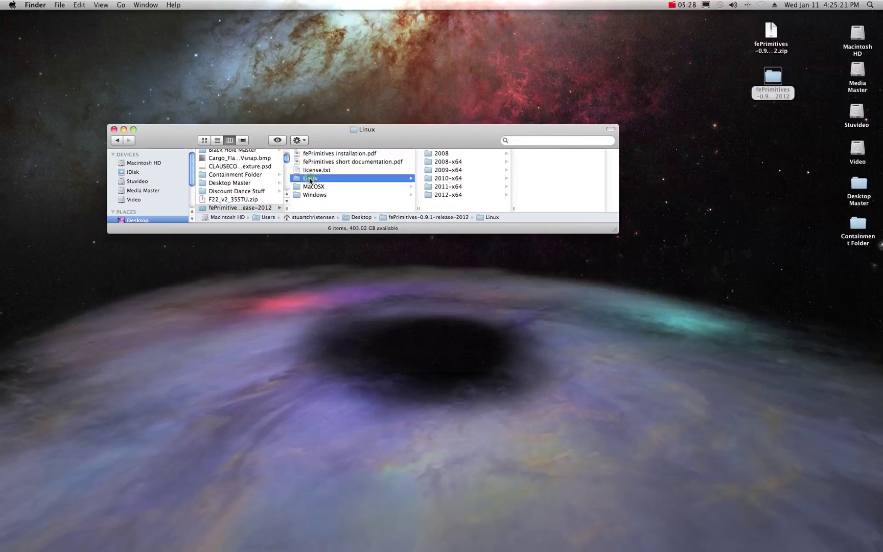
left_click(313, 187)
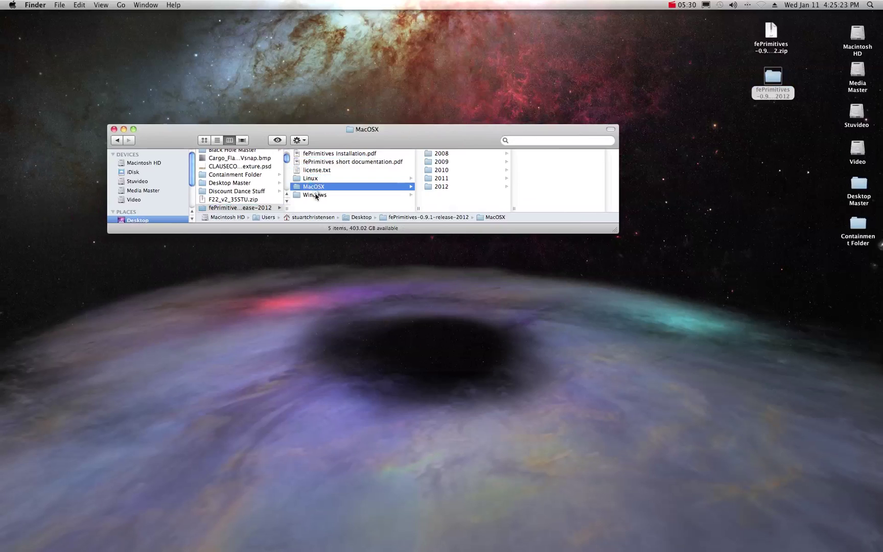
left_click(318, 196)
left_click(320, 189)
left_click(434, 178)
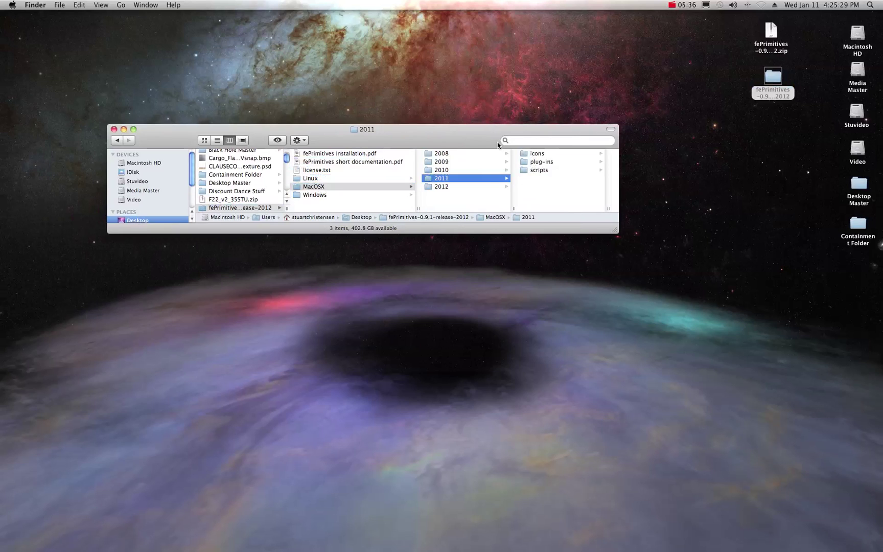
left_click_drag(615, 230, 714, 241)
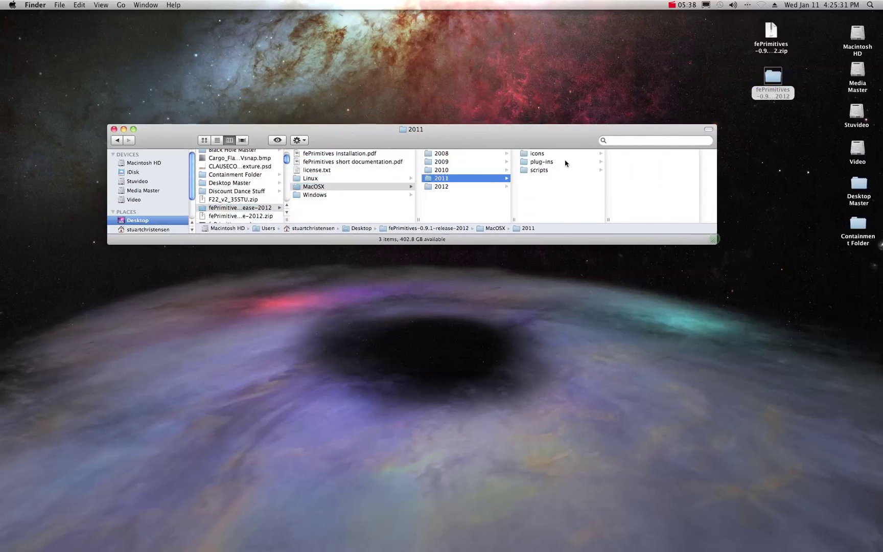
Step: Examine the contents of the icons, plug-ins and scripts folders inside the MacOSX 2011 release
left_click(542, 154)
left_click(541, 162)
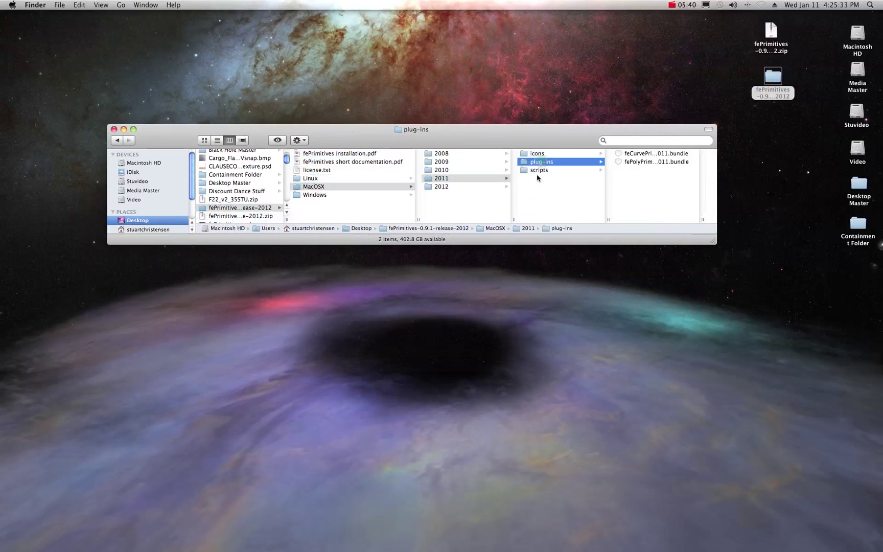
left_click(538, 171)
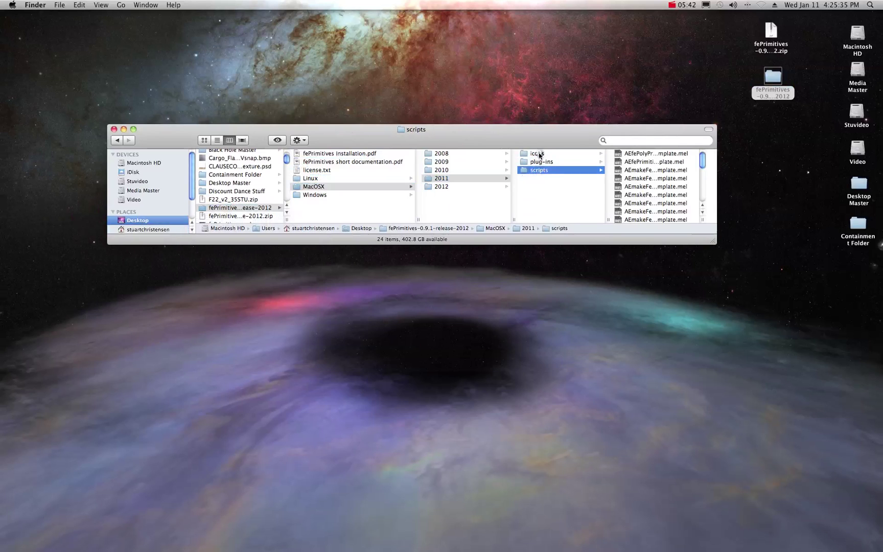
left_click(539, 155)
left_click(542, 163)
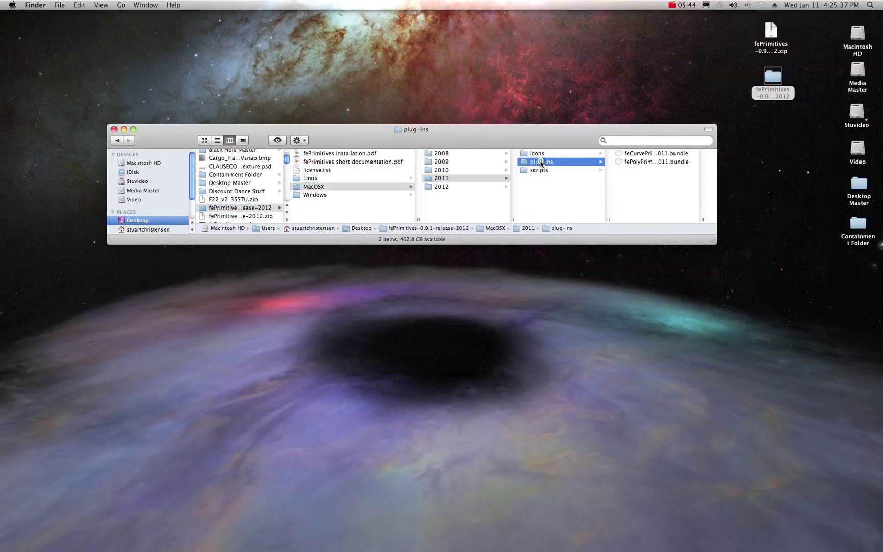
left_click(539, 170)
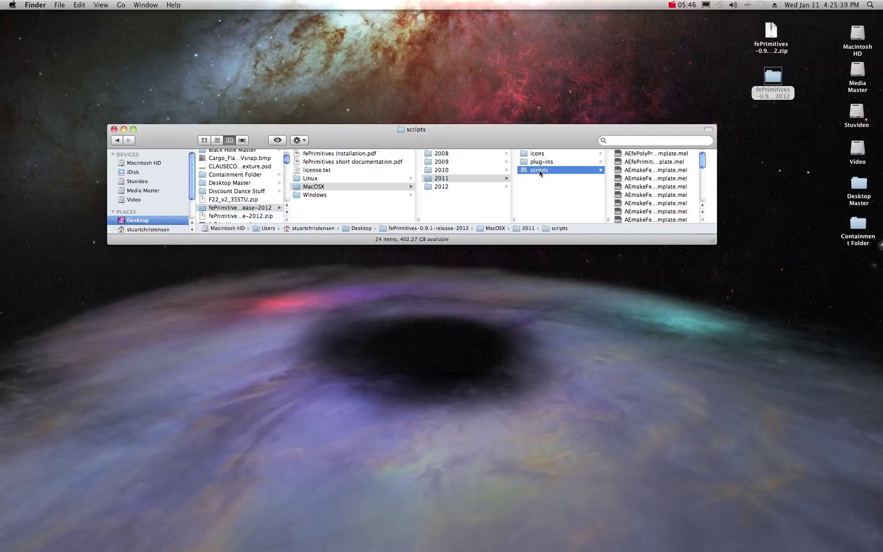
Step: Bring up a second Finder window showing Users/Shared/Autodesk/maya/2011/scripts and arrange it below the downloaded release's window
left_click_drag(539, 138, 512, 106)
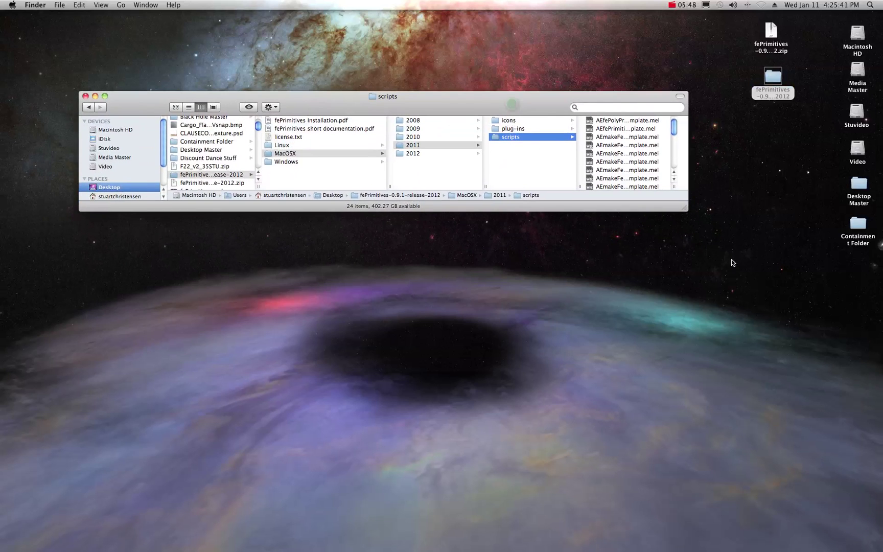
key("super+n")
left_click(323, 241)
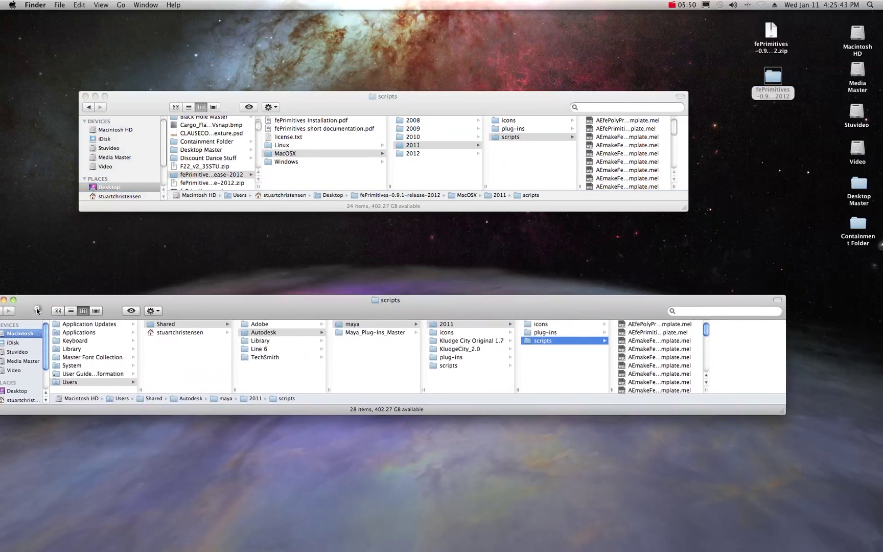
left_click_drag(49, 248, 94, 278)
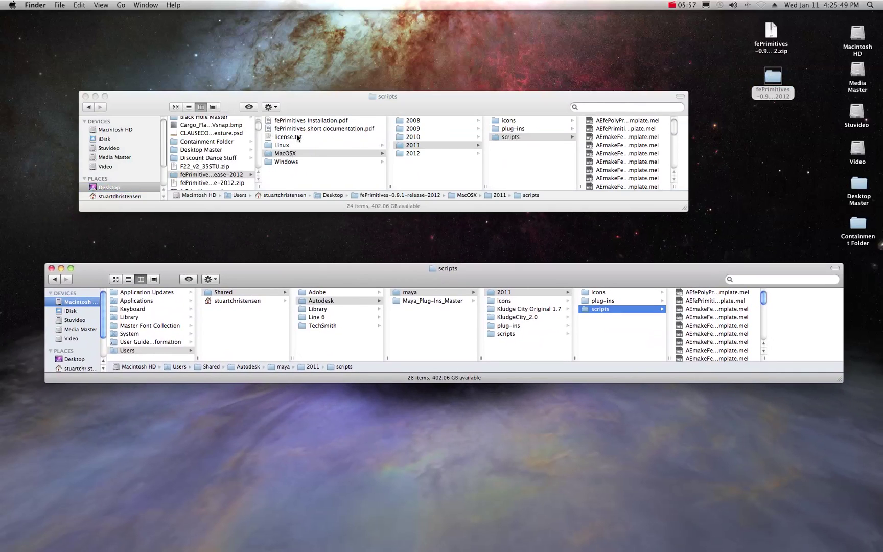
Step: Check the version folders in the release's Windows folder, then return to its MacOSX 2011 folder
left_click(294, 161)
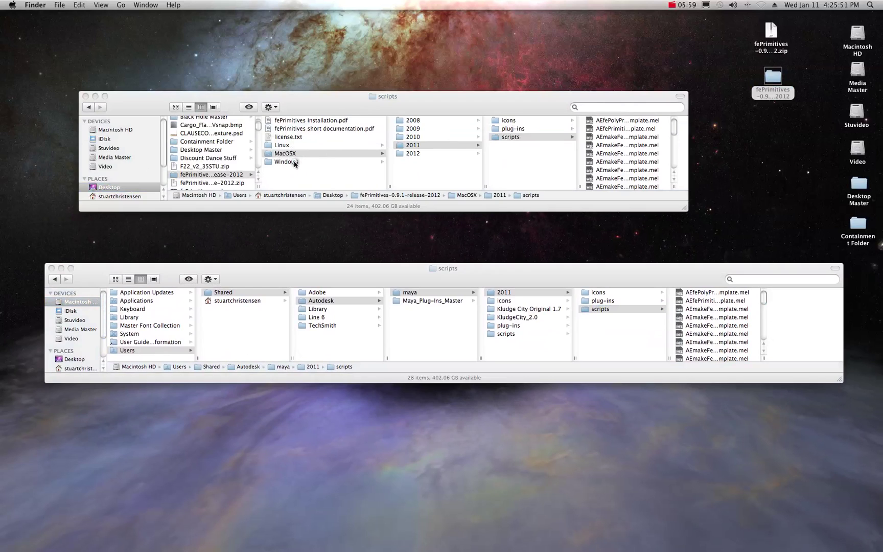
left_click(280, 162)
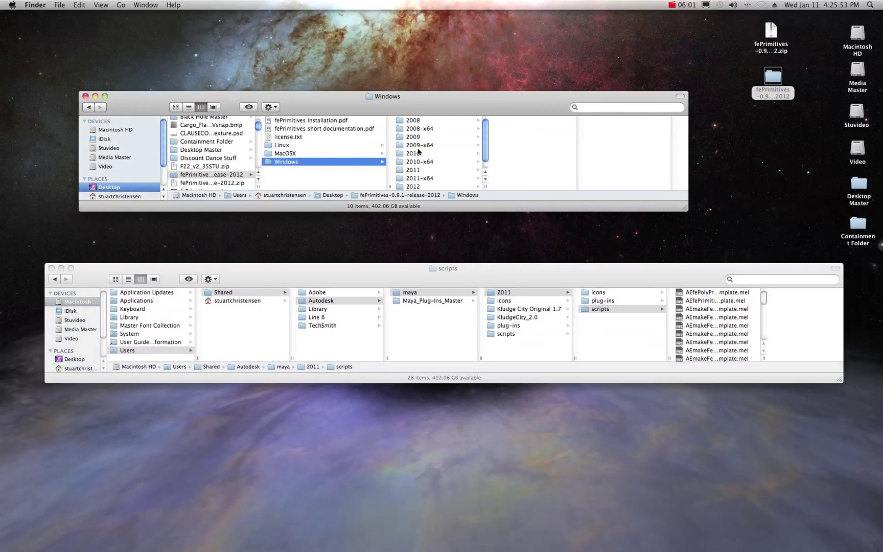
left_click(292, 154)
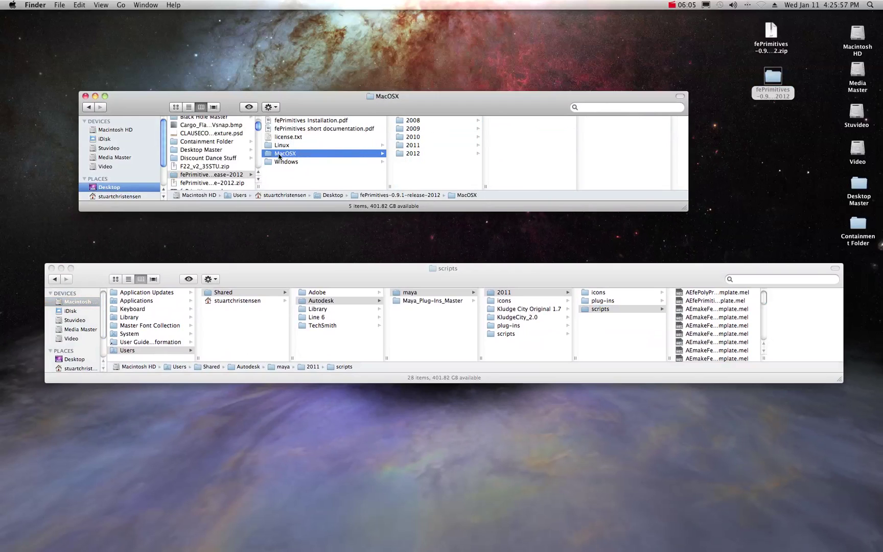
left_click(406, 146)
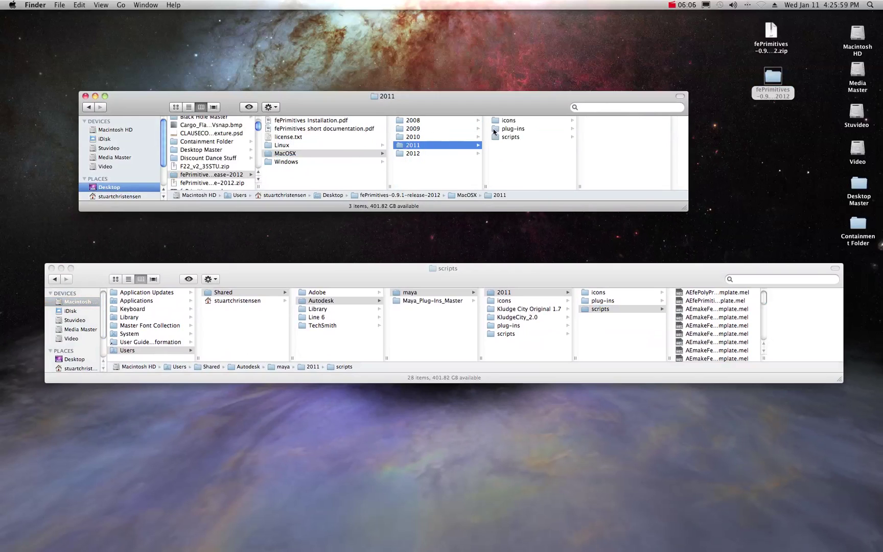
left_click_drag(511, 109, 501, 99)
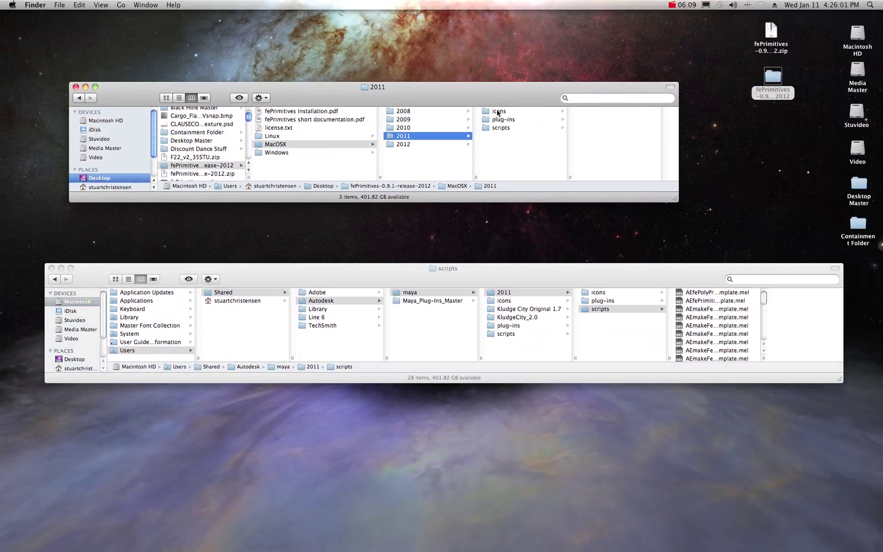
Step: Compare the downloaded icons and plug-ins folders with the icons, plug-ins and scripts folders in the shared maya/2011 directory
left_click(499, 111)
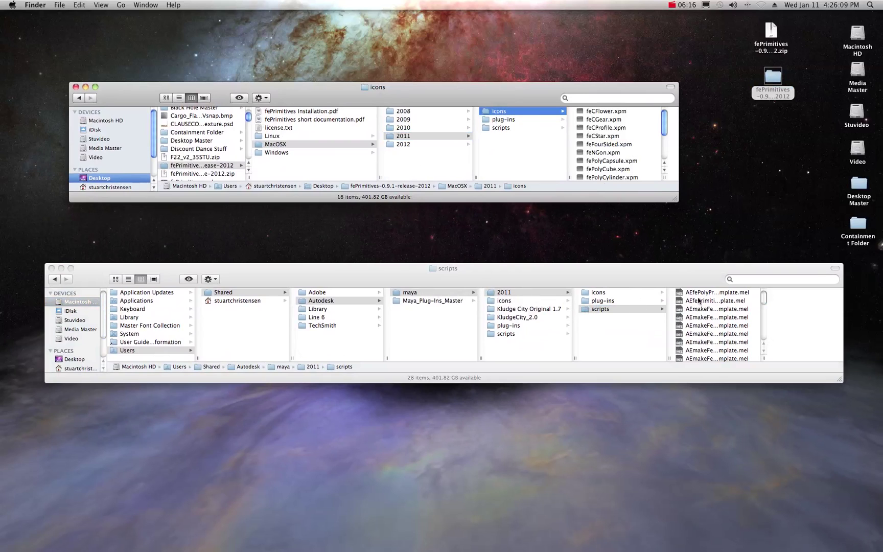
left_click(619, 295)
left_click(617, 293)
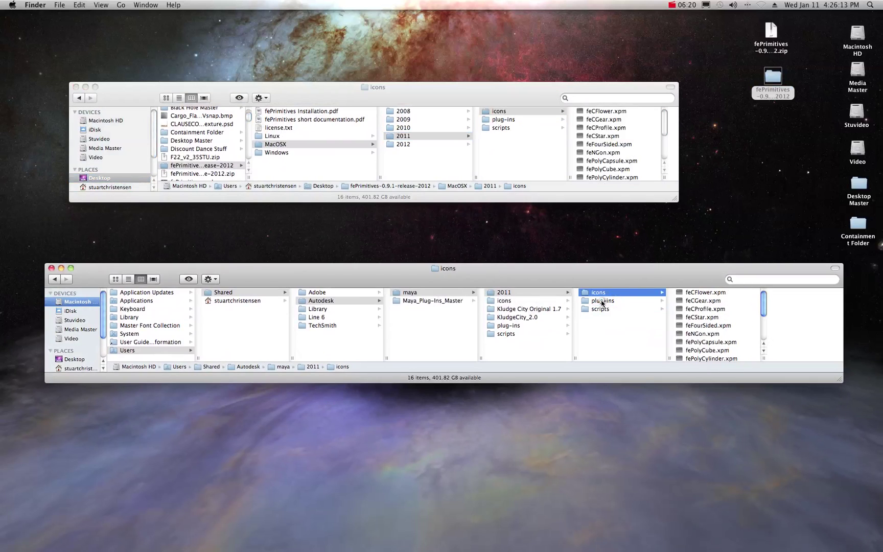
left_click(603, 302)
left_click(604, 311)
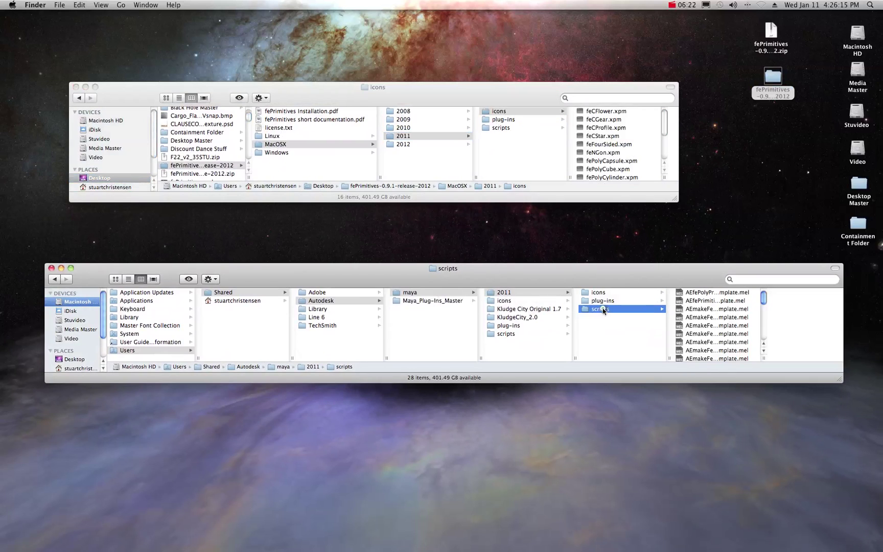
left_click(507, 113)
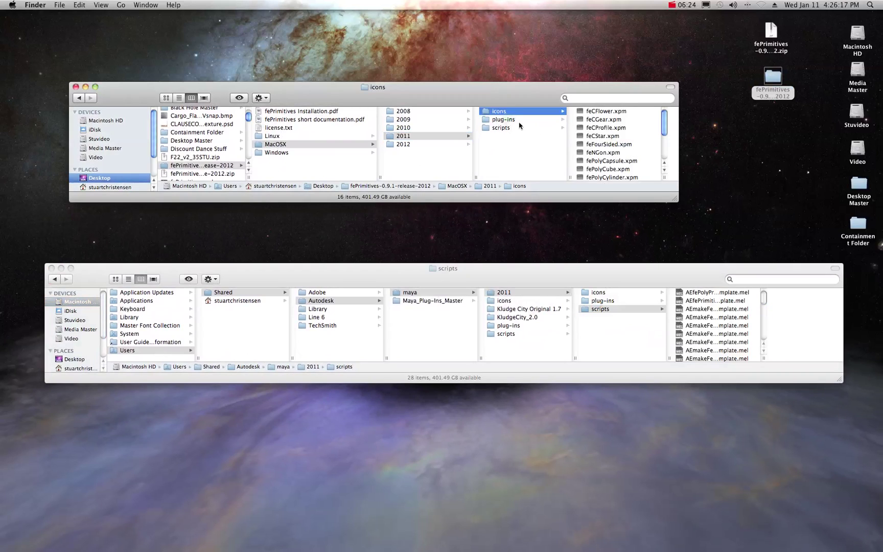
left_click(504, 121)
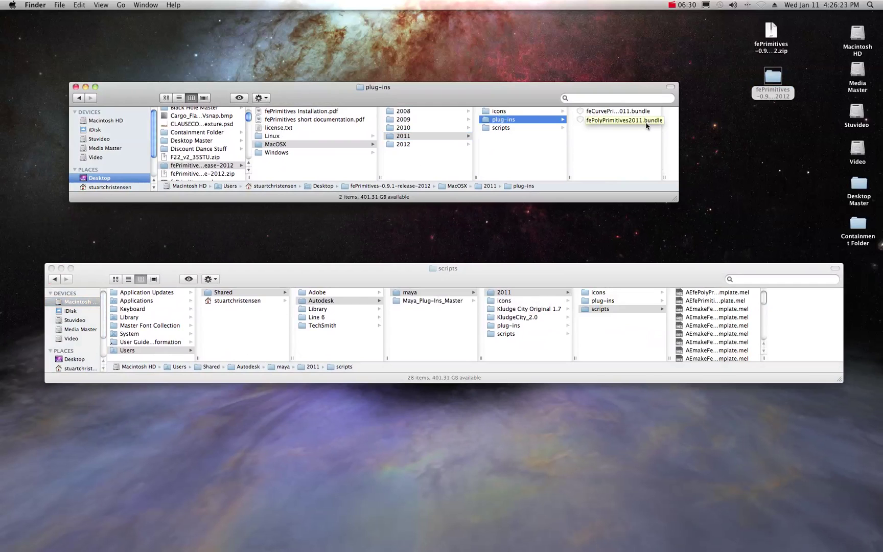
Step: Compare the plug-ins and scripts folders in shared maya/2011 with the scripts folder of the downloaded release
left_click_drag(619, 121, 599, 302)
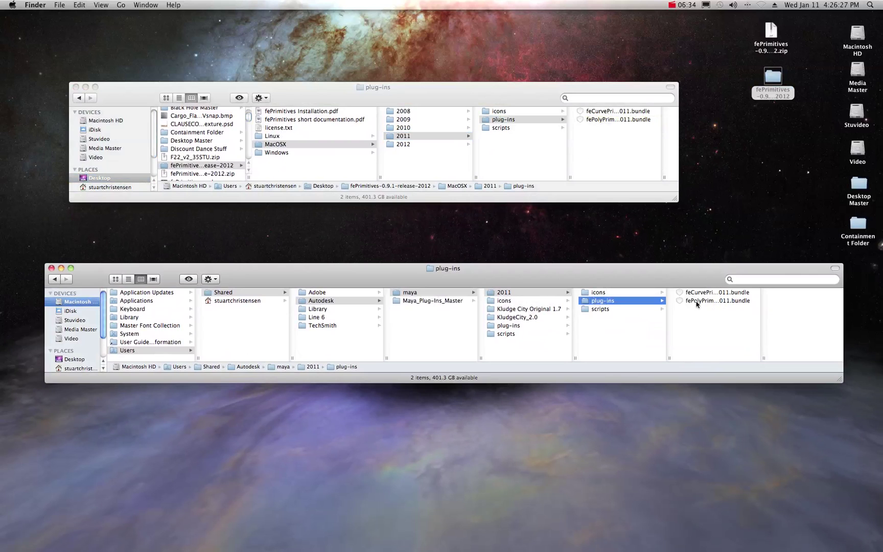
left_click(604, 309)
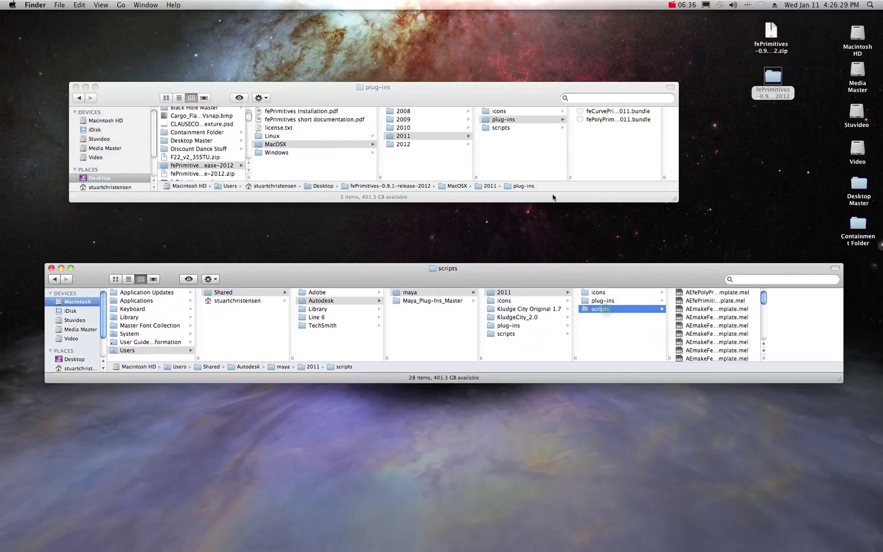
left_click(501, 129)
left_click(502, 128)
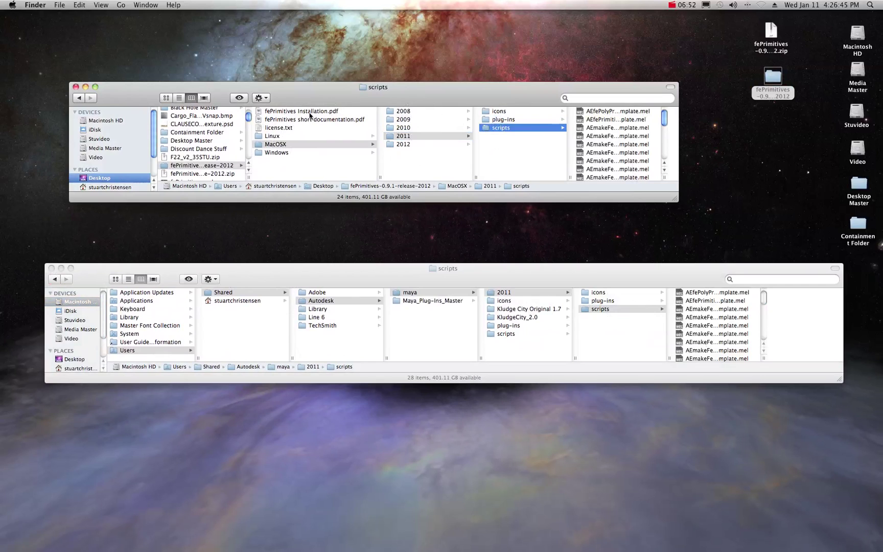
Step: Close both Finder windows and switch back to the Gears_Practice scene in Maya
left_click(76, 87)
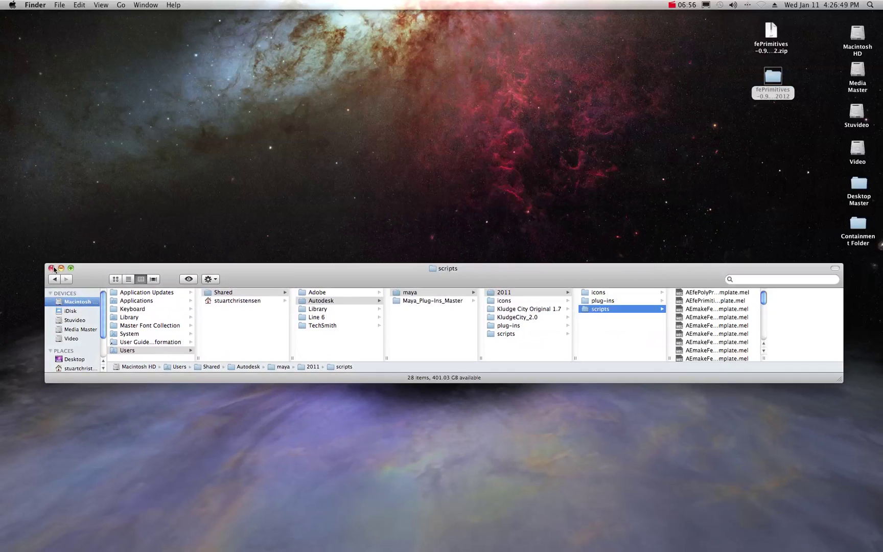
left_click(52, 268)
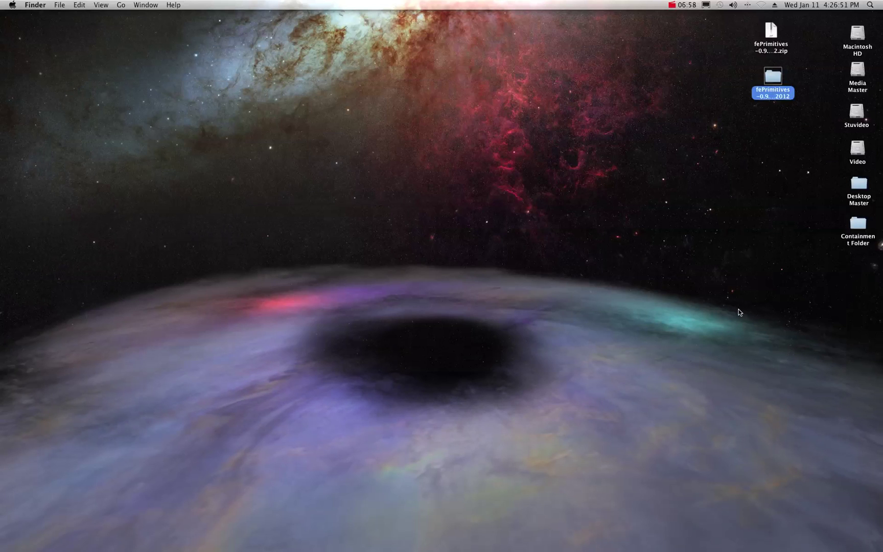
left_click(738, 312)
mouse_move(790, 535)
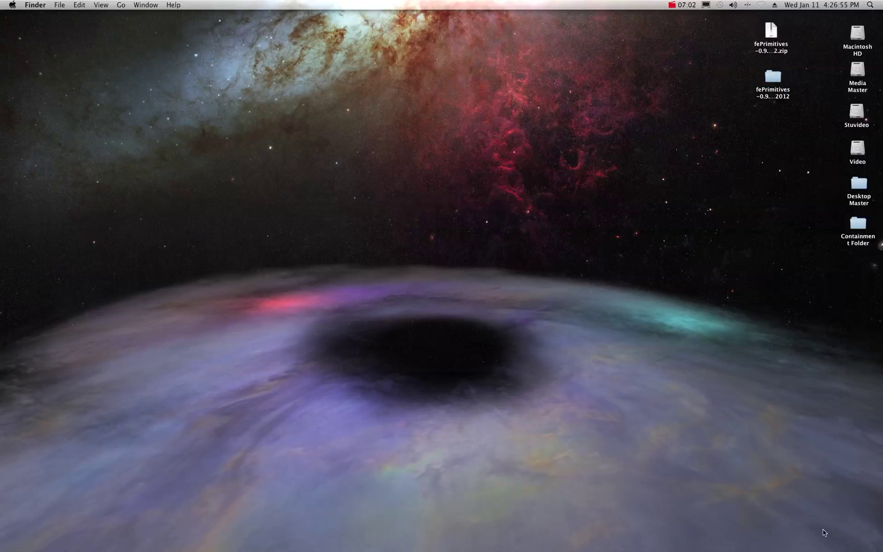
mouse_move(829, 546)
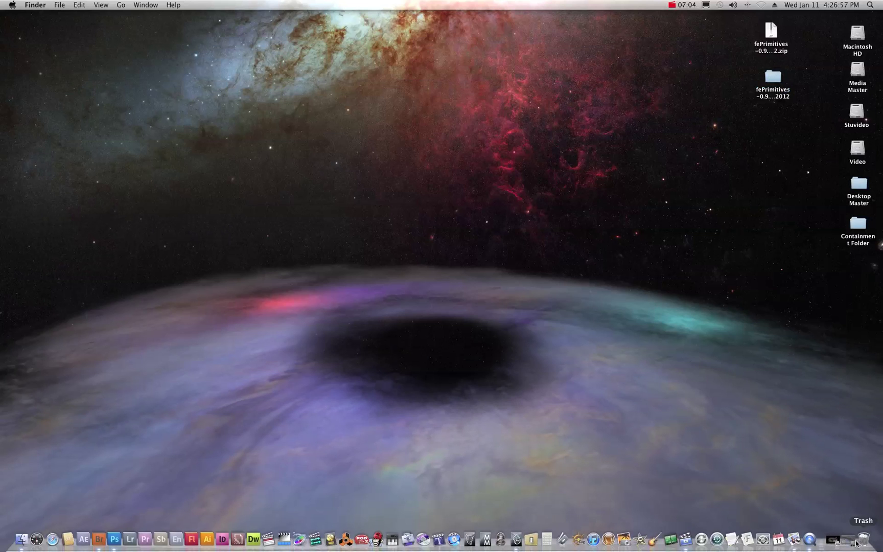
left_click(850, 540)
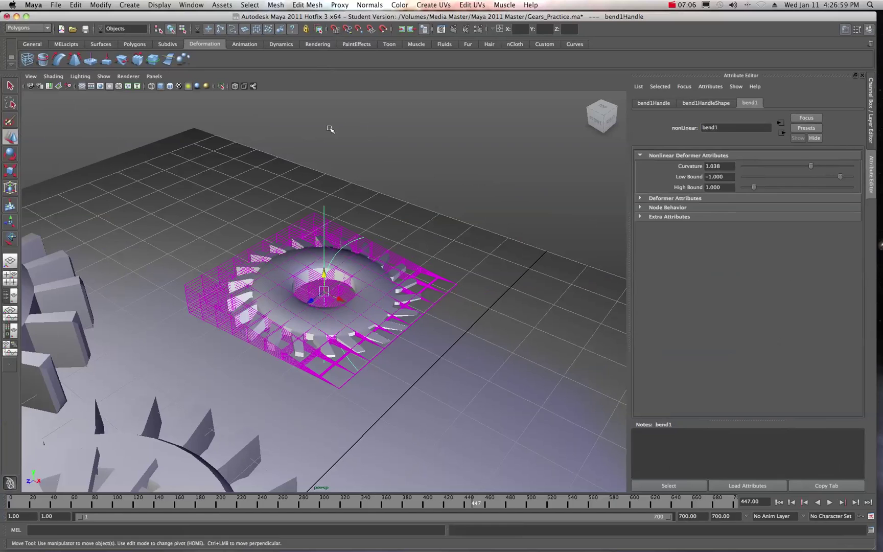
Step: Check the Loaded and Auto load settings of feCurvePrimitives2011.bundle and fePolyPrimitives2011.bundle in the Plug-in Manager, and close it
left_click(190, 6)
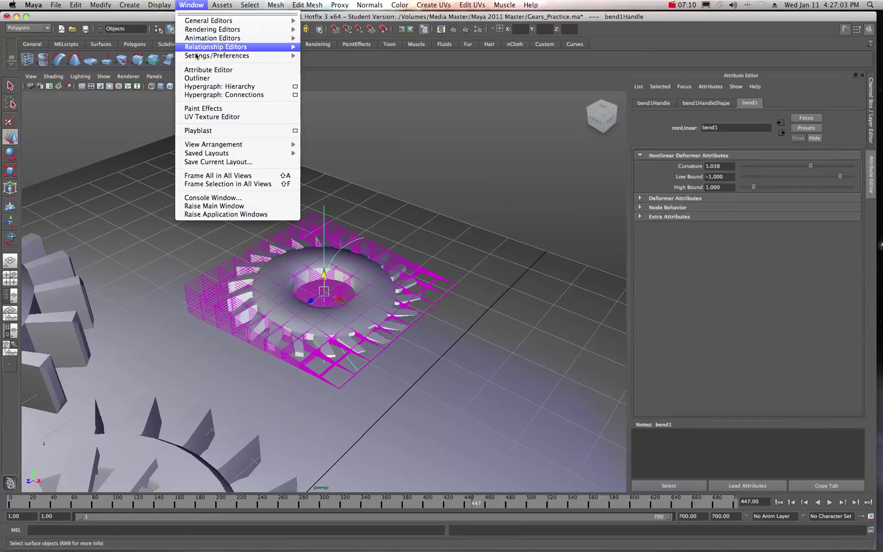
mouse_move(197, 56)
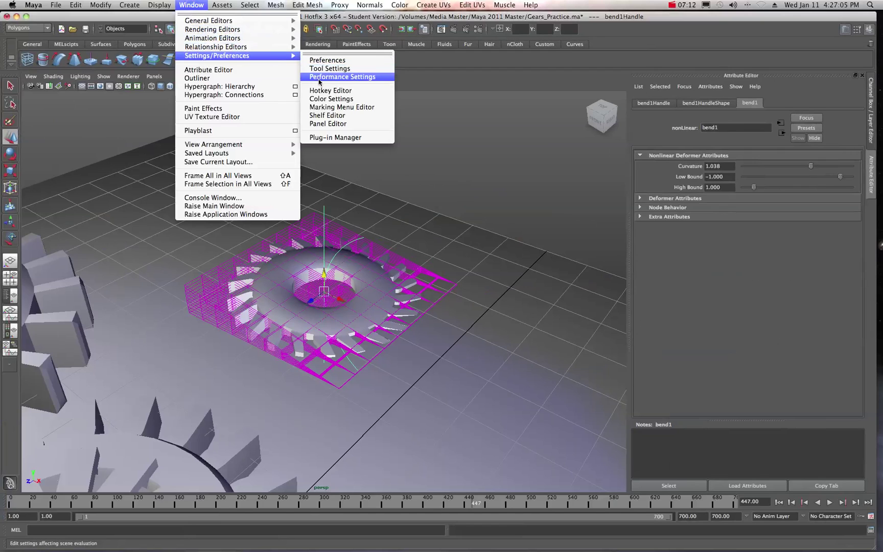
left_click(339, 138)
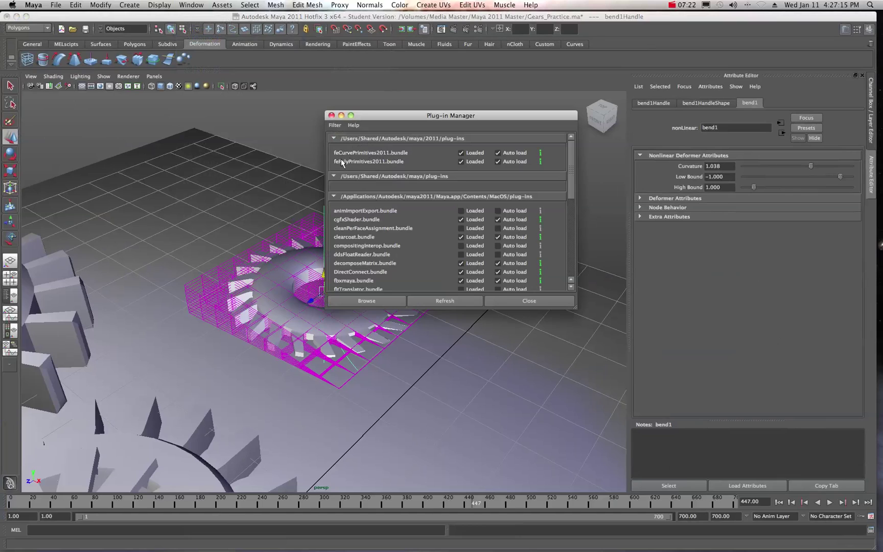
left_click(498, 153)
left_click(331, 116)
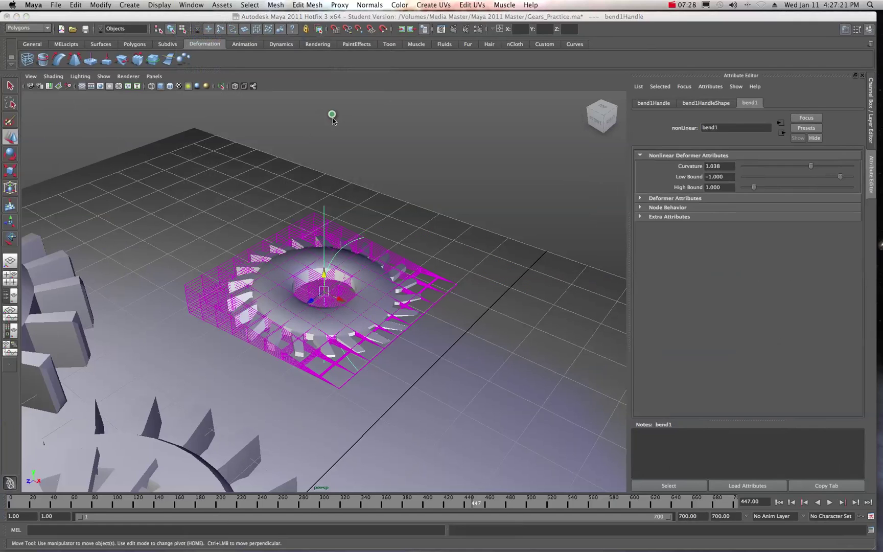
Step: Place a Bevel Cube behind the gears at about X 2.8, Y 2.8, Z -5.0 and scale it uniformly to about 2.47
left_click(128, 5)
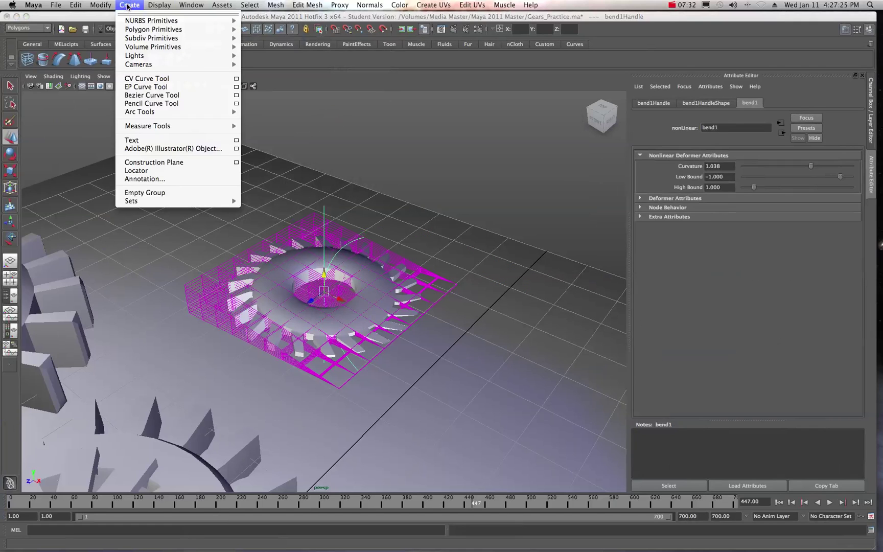
mouse_move(132, 33)
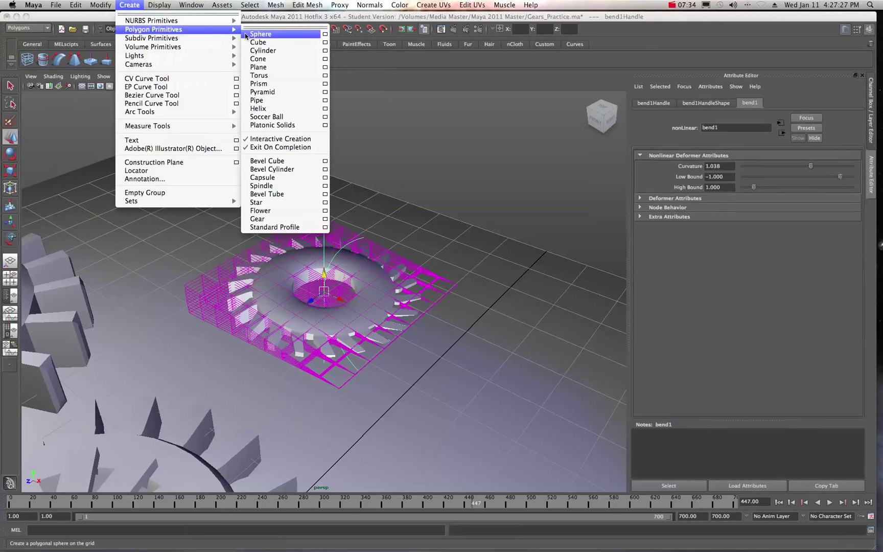
left_click(261, 163)
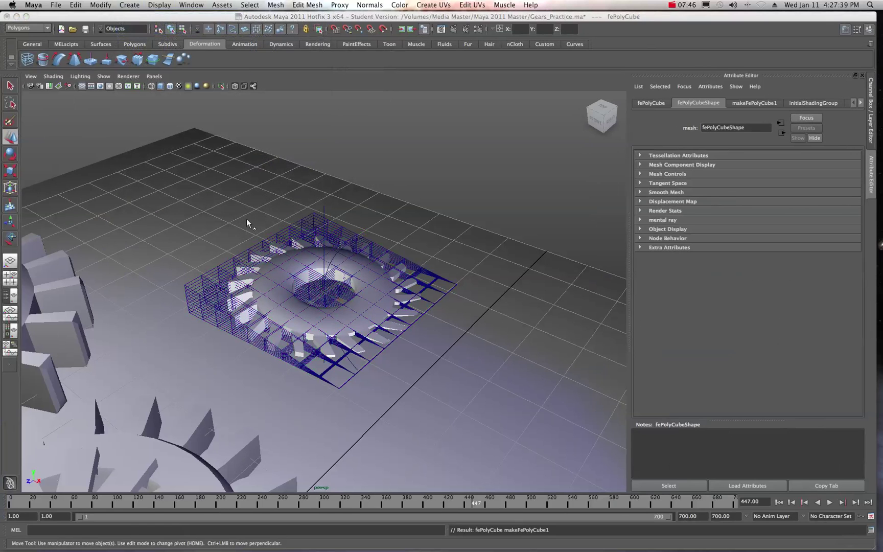
scroll(224, 267, "down", 5)
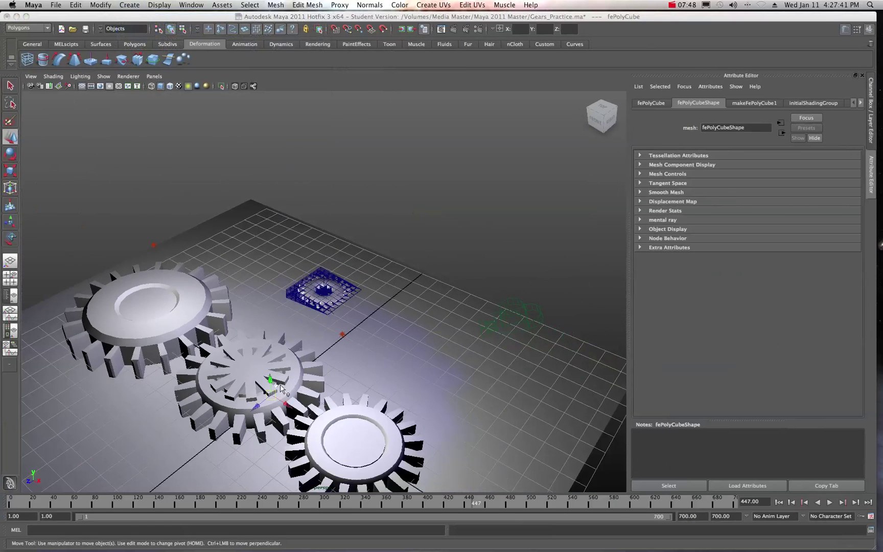
left_click_drag(270, 381, 411, 330)
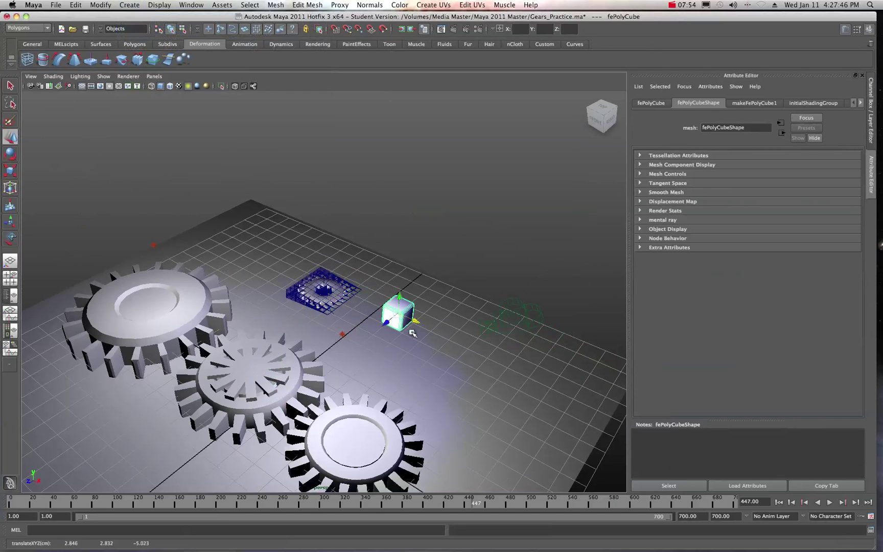
left_click(9, 172)
left_click_drag(398, 313, 428, 337)
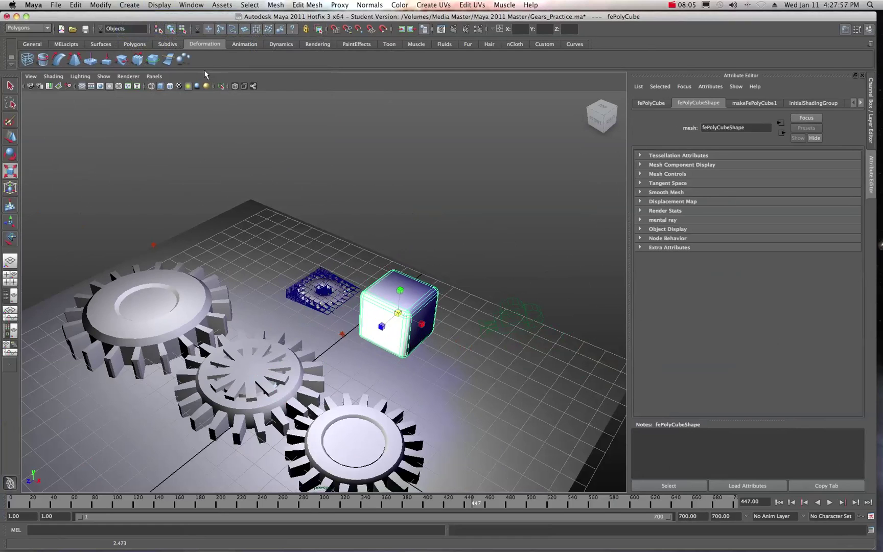
Step: Create a Bevel Cylinder and move it behind the gears to about X -7.2, Y 0, Z -7.1
left_click(160, 4)
mouse_move(129, 5)
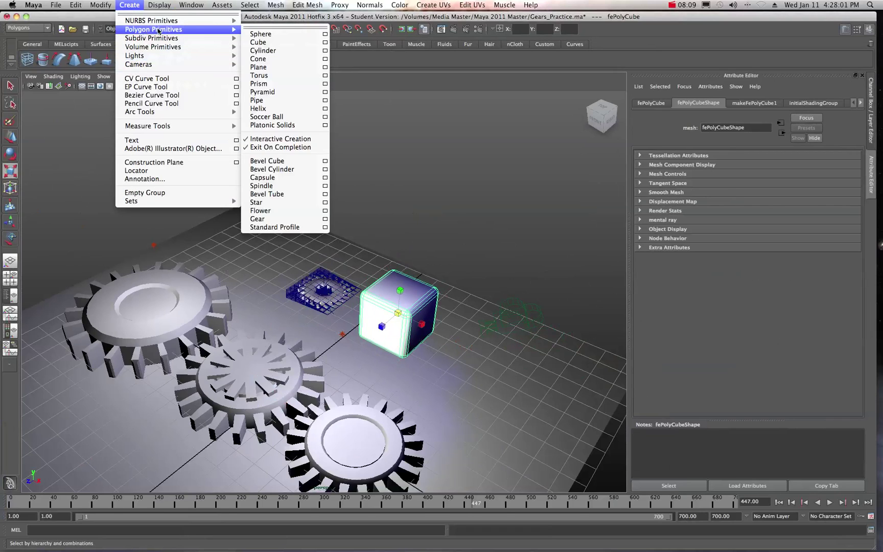
mouse_move(233, 29)
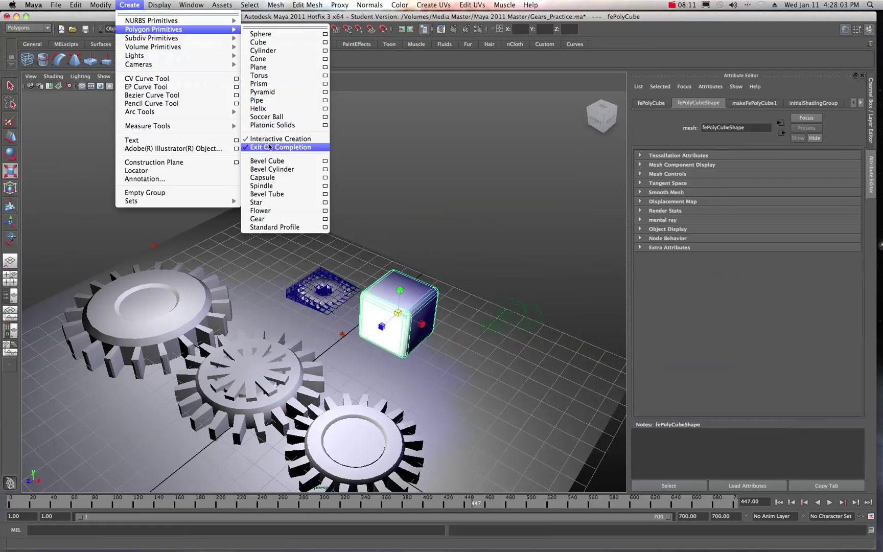
left_click(268, 172)
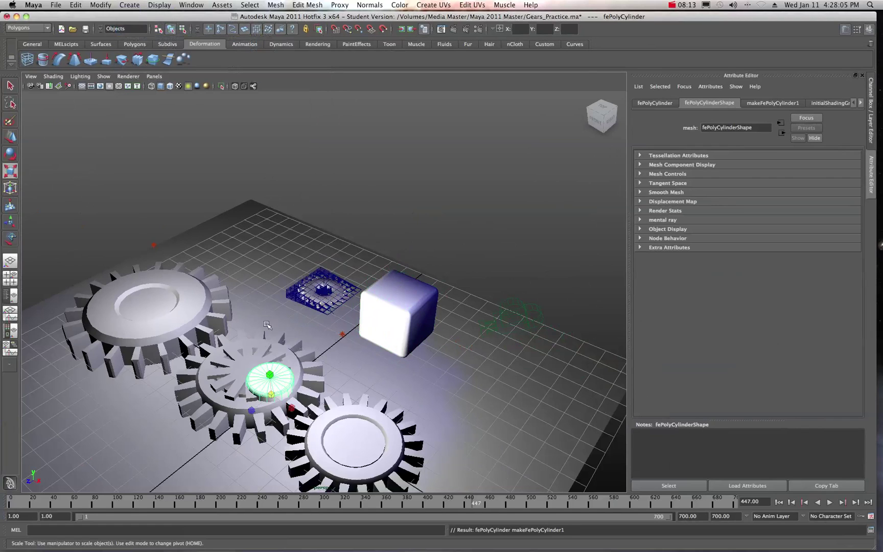
left_click(10, 138)
left_click_drag(258, 406, 284, 268)
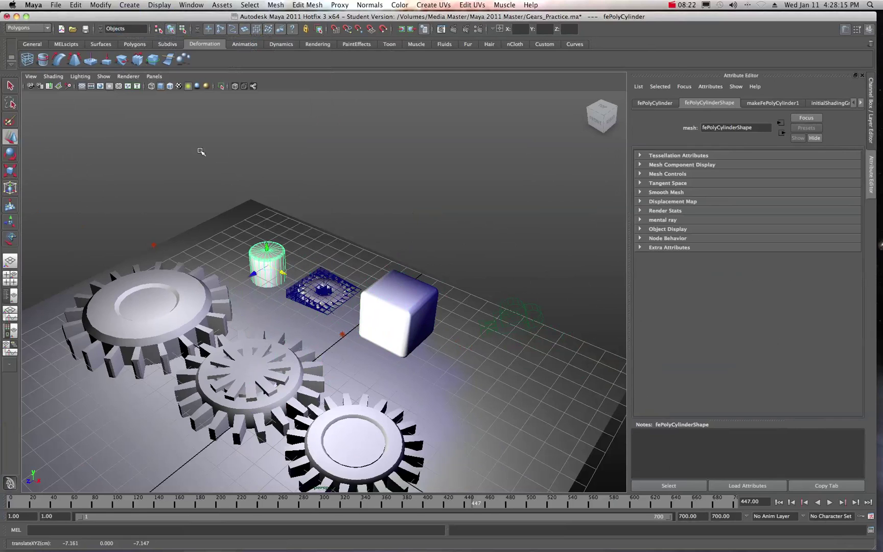
Step: Create a Capsule and move it beside the bevelled cube to about X 5.3, Y 0, Z -7.0
left_click(129, 5)
mouse_move(183, 31)
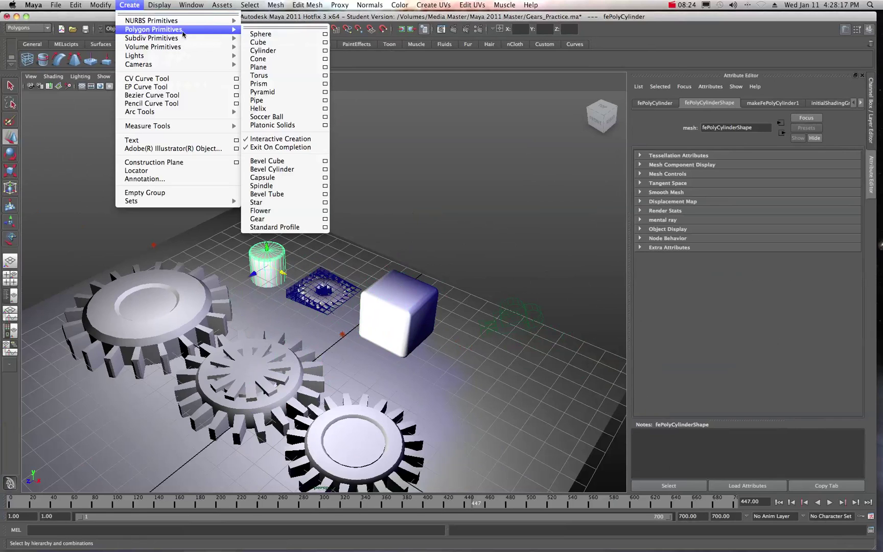
left_click(264, 180)
left_click(269, 380)
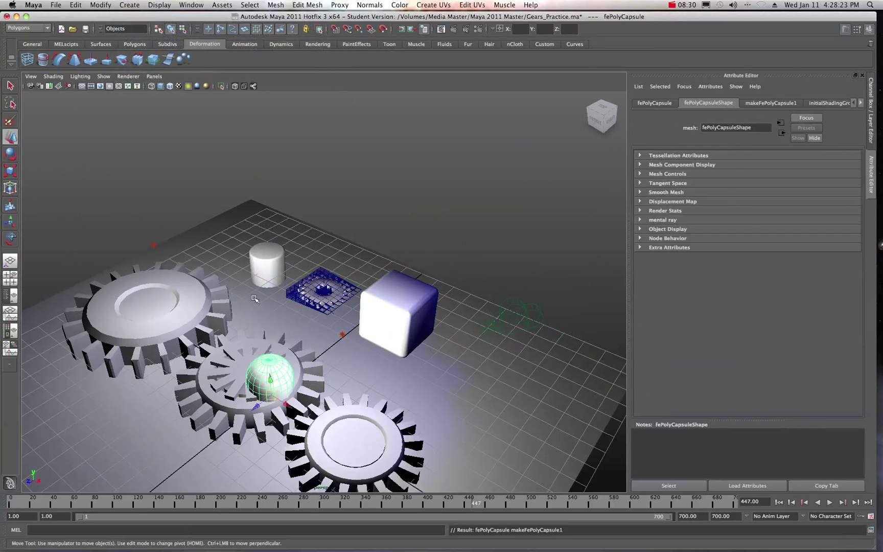
left_click_drag(256, 407, 464, 385)
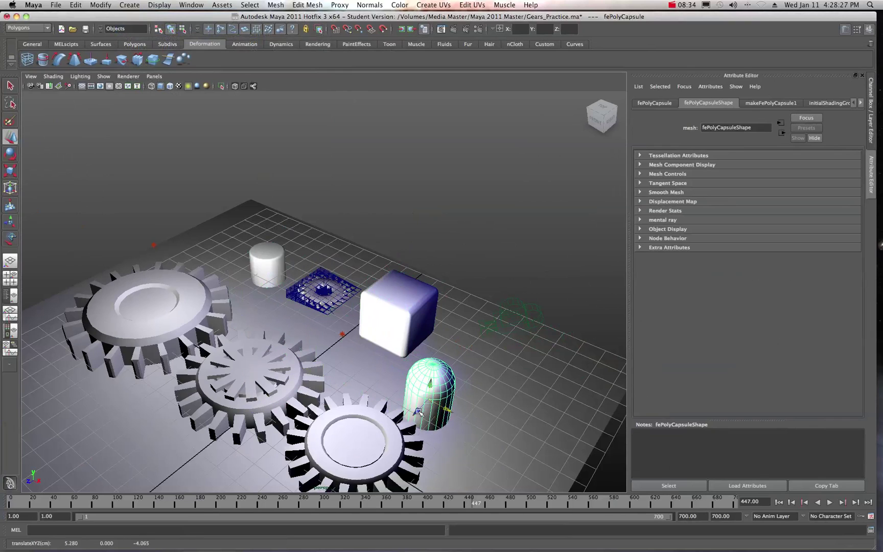
left_click_drag(444, 403, 479, 365)
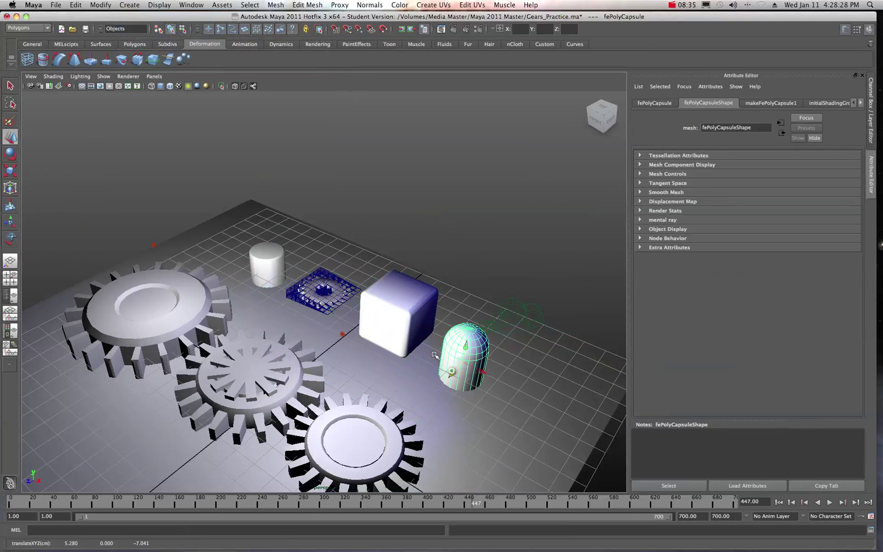
Step: Create a Bevel Tube and move it to the back of the grid, behind the bevelled cylinder
left_click(137, 5)
mouse_move(137, 30)
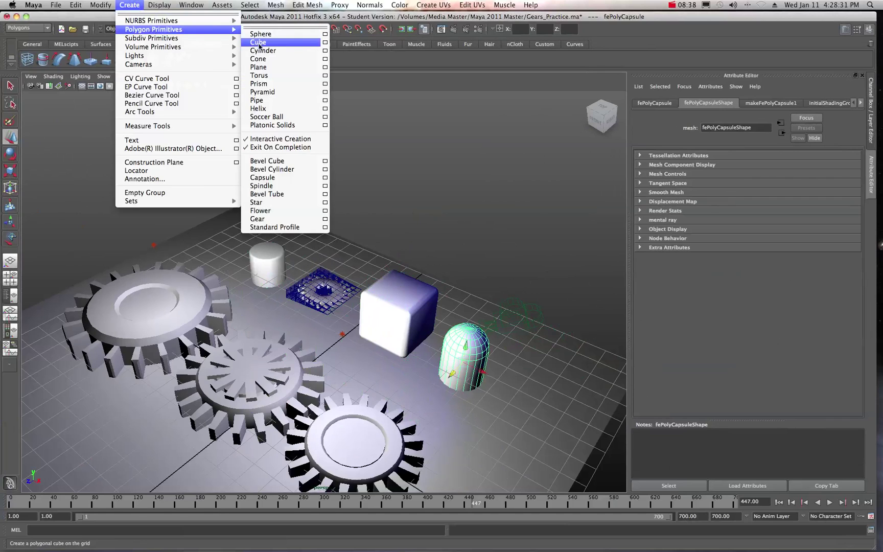
left_click(271, 195)
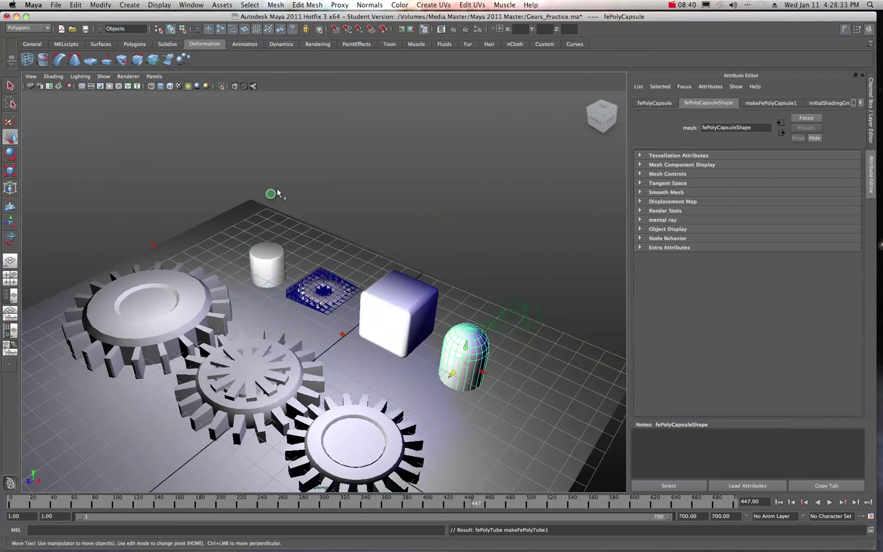
left_click_drag(257, 405, 317, 255)
Step: Create a Star primitive and move it to the grid's far corner, at about X -9.8, Y 1.8, Z -6.7
left_click(132, 4)
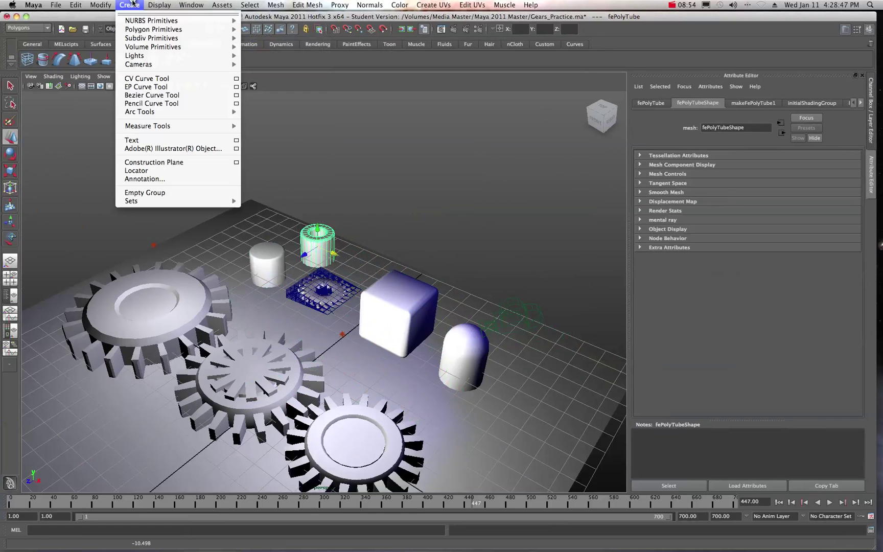
mouse_move(139, 33)
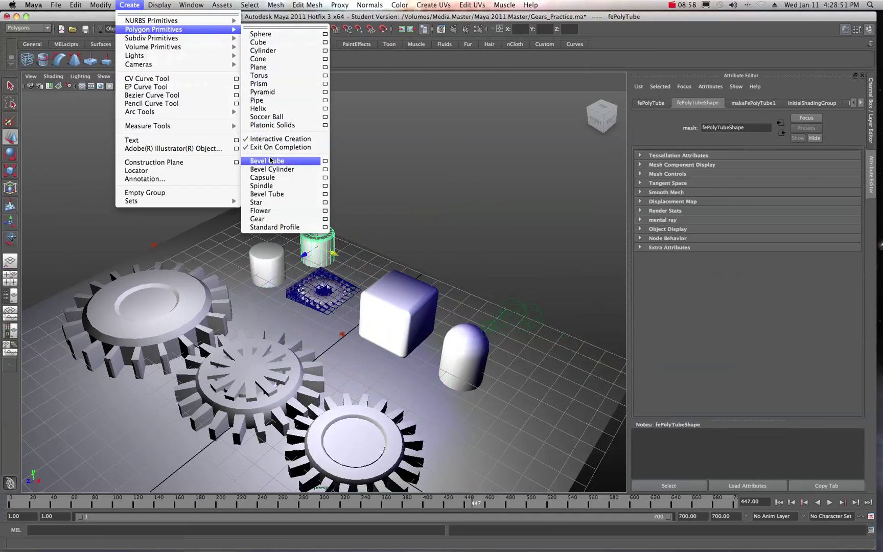
left_click(264, 204)
left_click(262, 378)
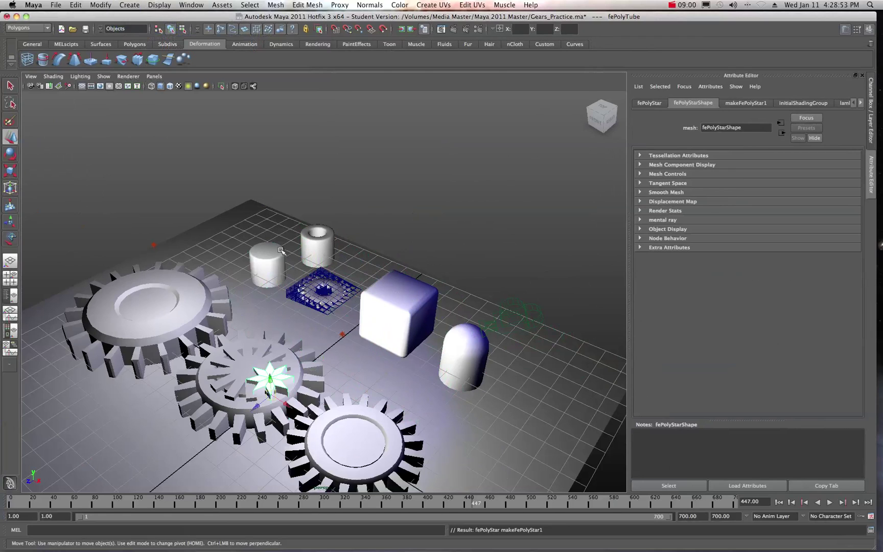
left_click_drag(270, 381, 244, 236)
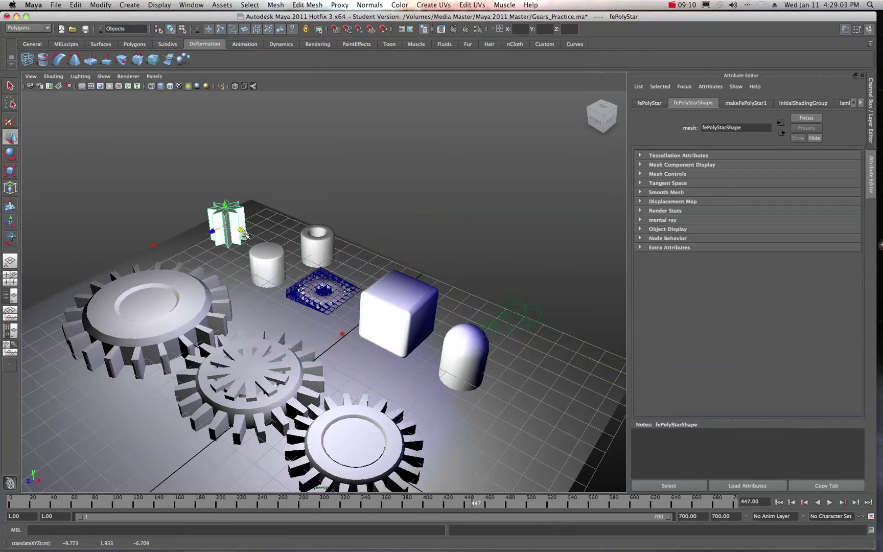
Step: Create a polygon Flower primitive at the origin and move the star onto the grid in front of the capsule
left_click(129, 5)
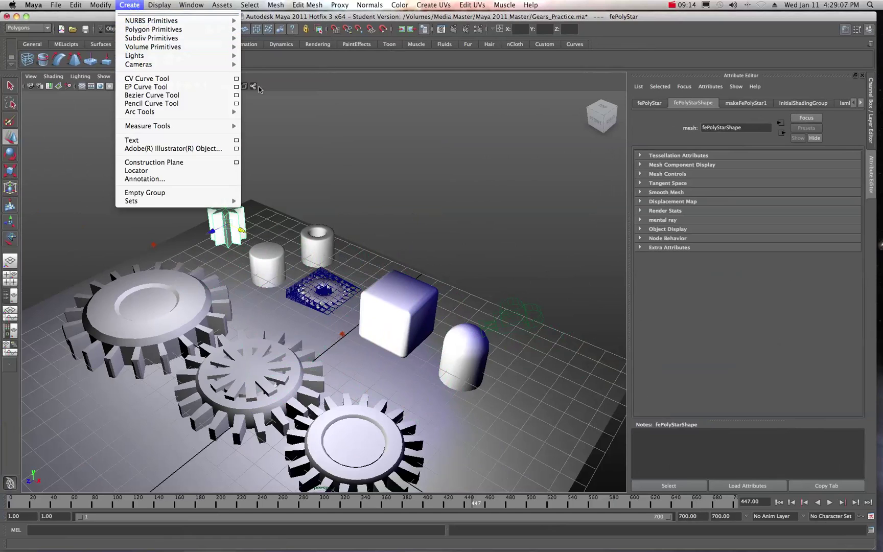
mouse_move(233, 35)
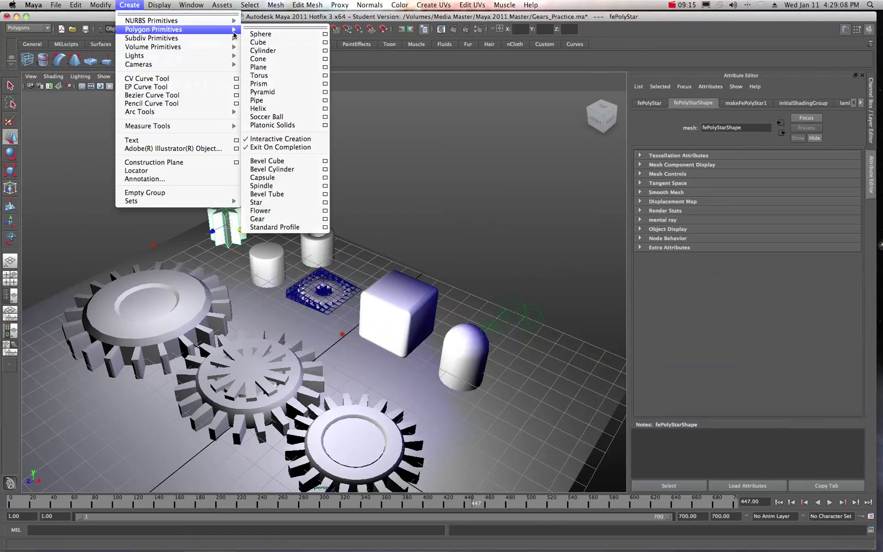
left_click(261, 210)
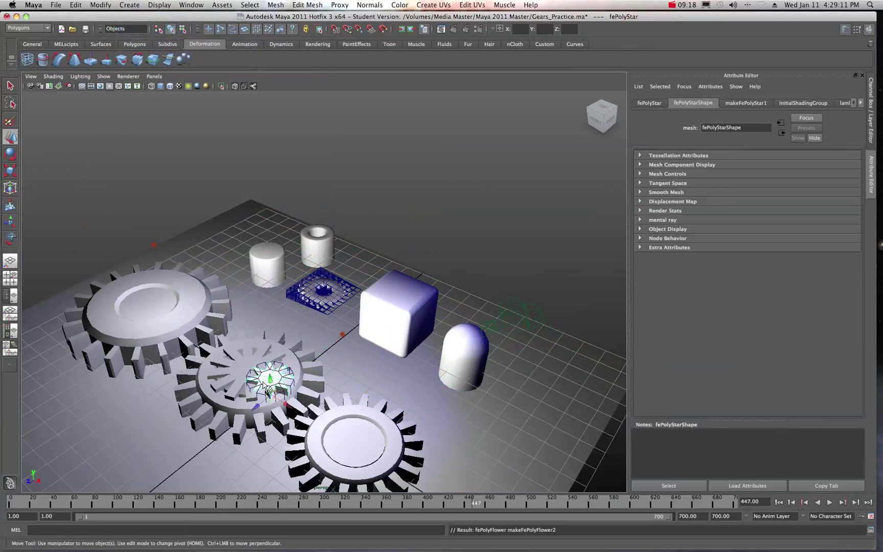
left_click_drag(253, 408, 499, 445)
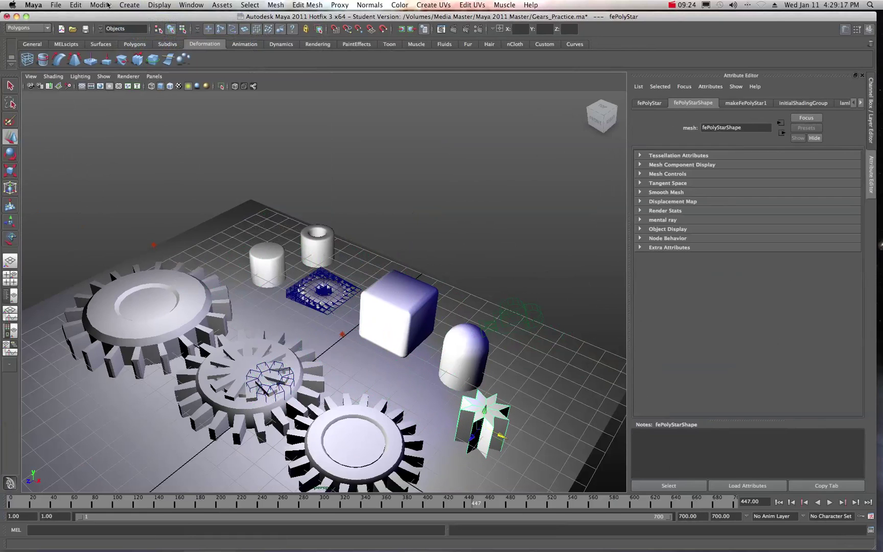
Step: Create a polygon Gear, move it to the grid's far corner at about X -11.6, Y 0, Z -8.4, and scale it uniformly to about 3.0
left_click(123, 4)
mouse_move(192, 29)
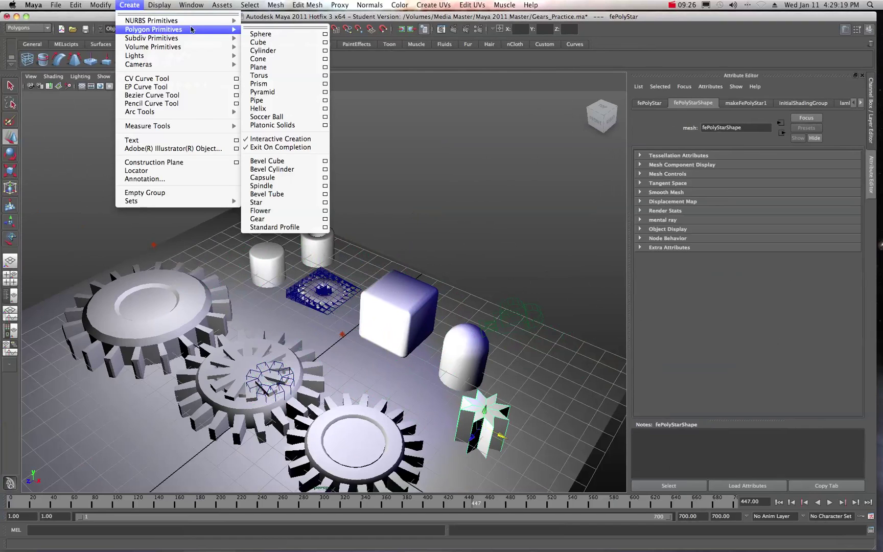
left_click(258, 219)
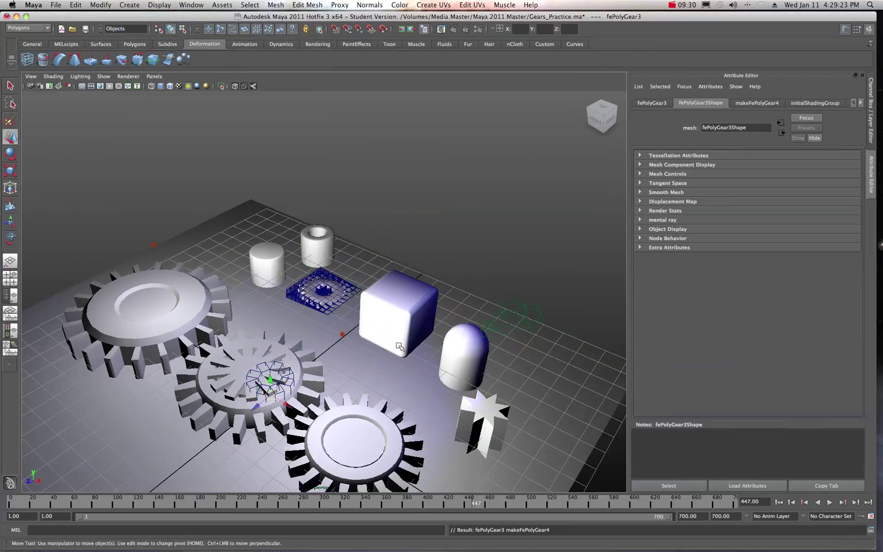
left_click_drag(259, 409, 244, 243)
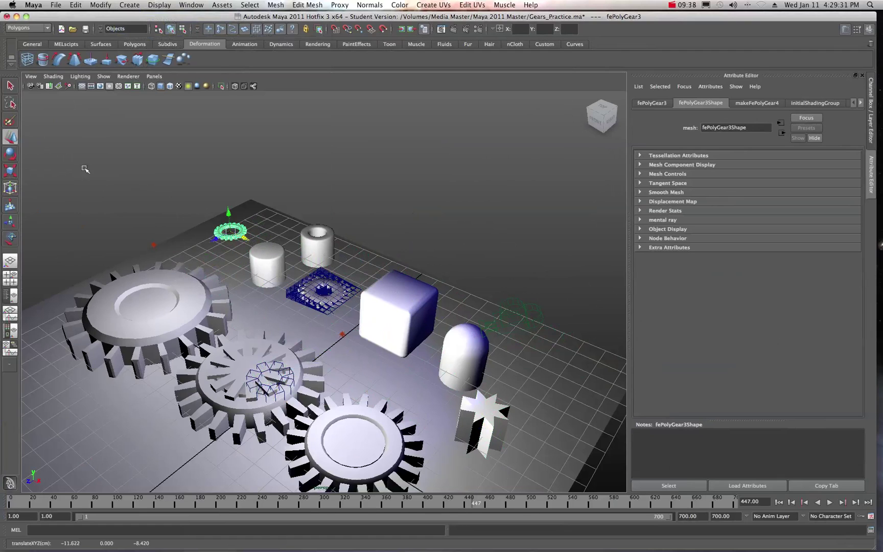
left_click(10, 172)
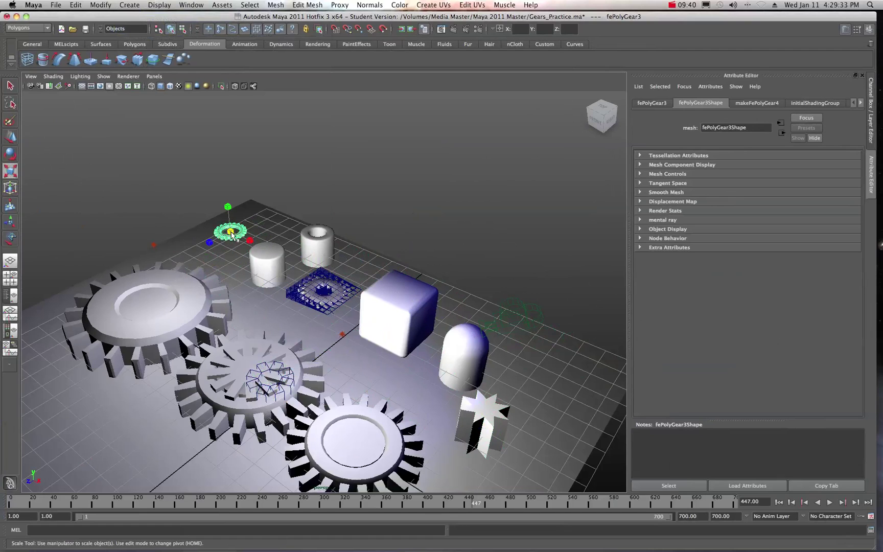
left_click_drag(231, 233, 280, 254)
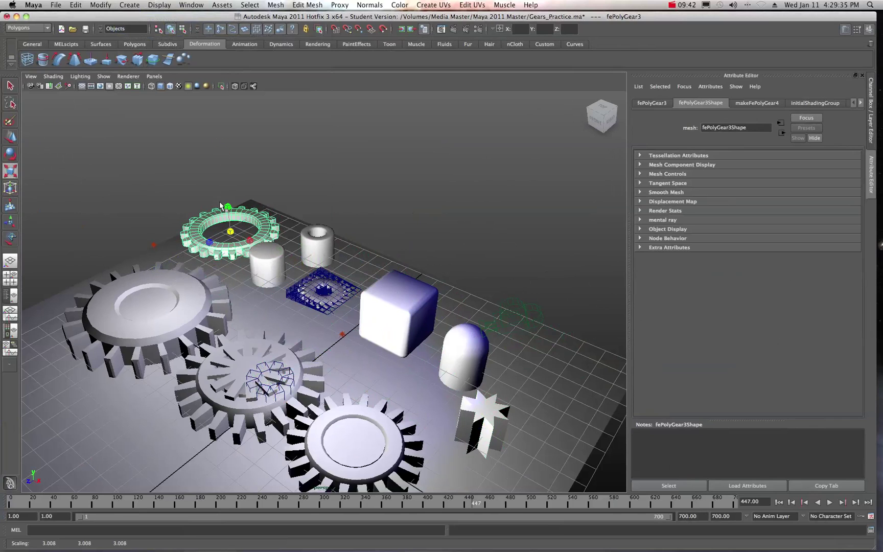
Step: Create a polygon Standard Profile and move it in front of the gears to about X -3.8, Y 0.5, Z 4.9
left_click(124, 9)
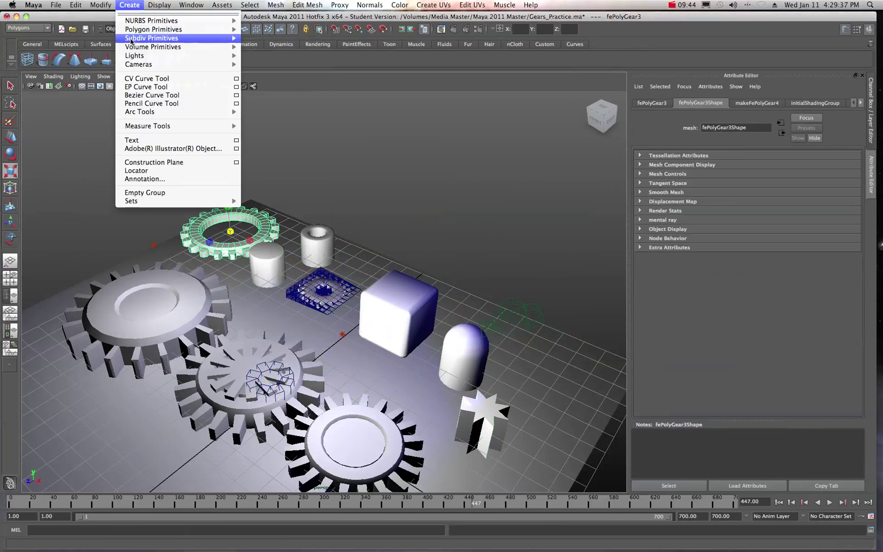
mouse_move(169, 29)
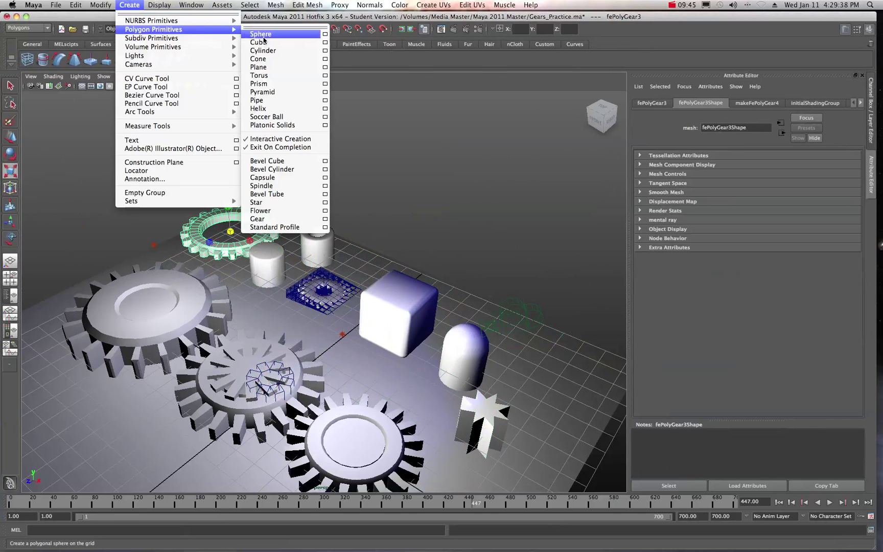
left_click(270, 228)
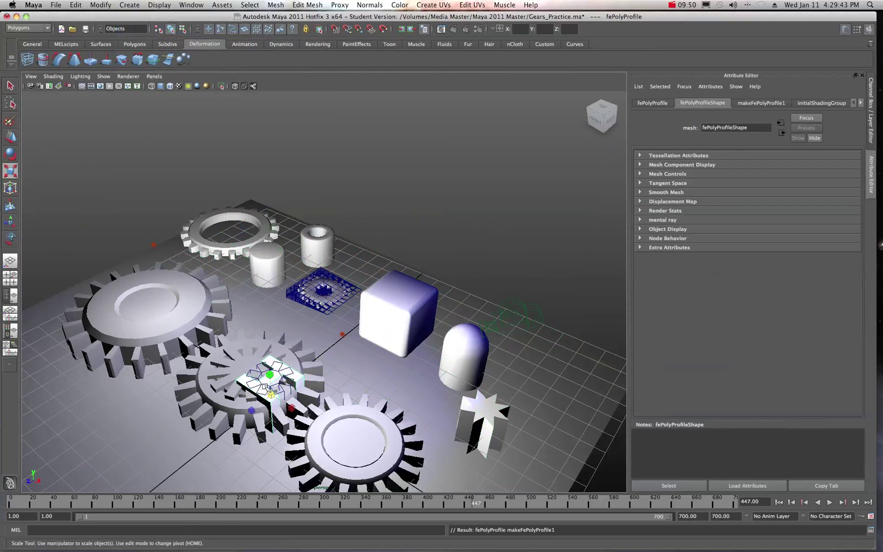
key("w")
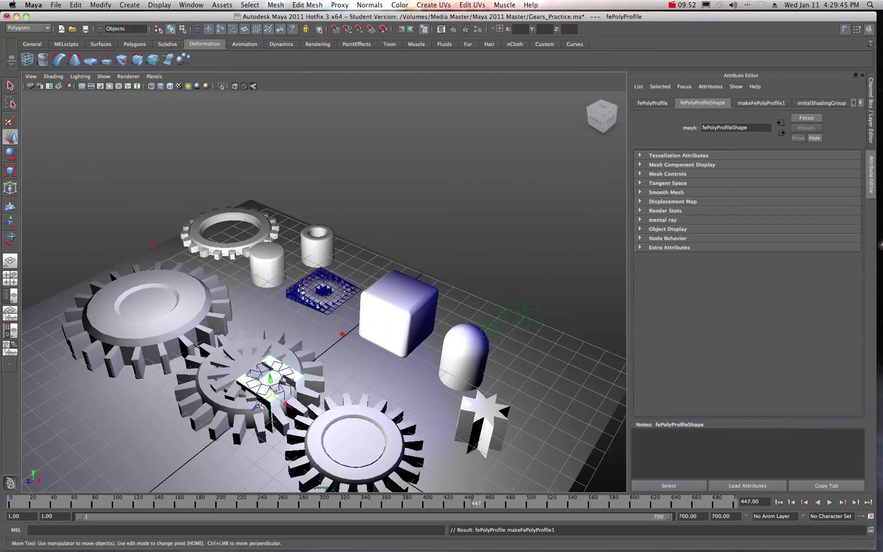
left_click_drag(259, 405, 116, 401)
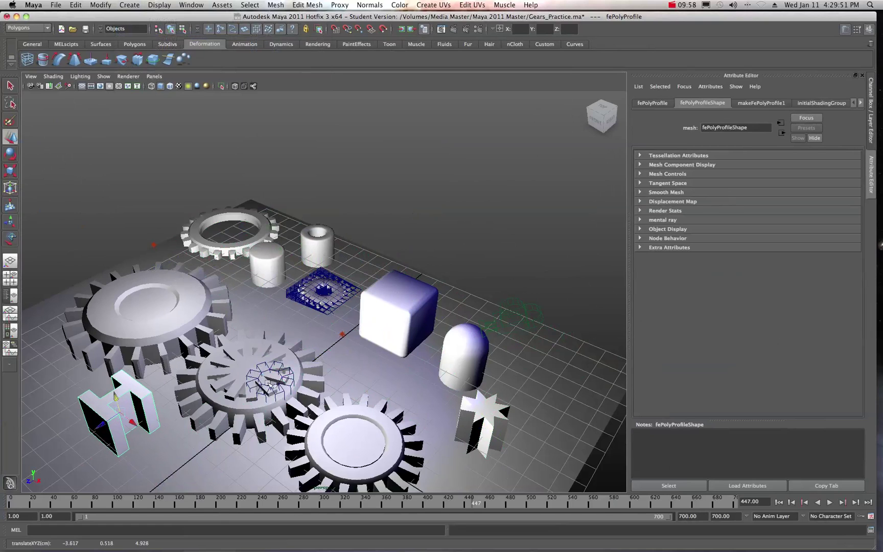
Step: Move the flower behind the bevelled cube to about X -2.1, Y 0, Z -11.5 and assign it the initialShadingGroup material
left_click(280, 389)
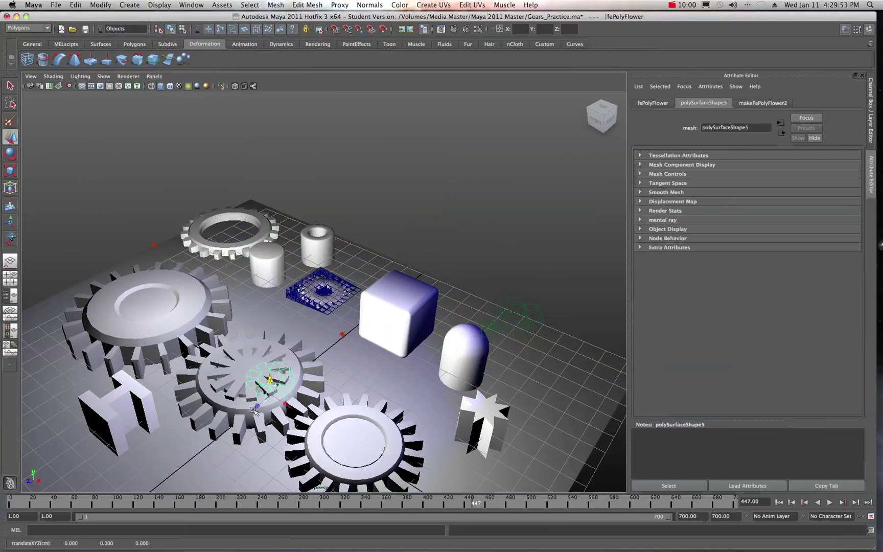
left_click_drag(255, 411, 385, 253)
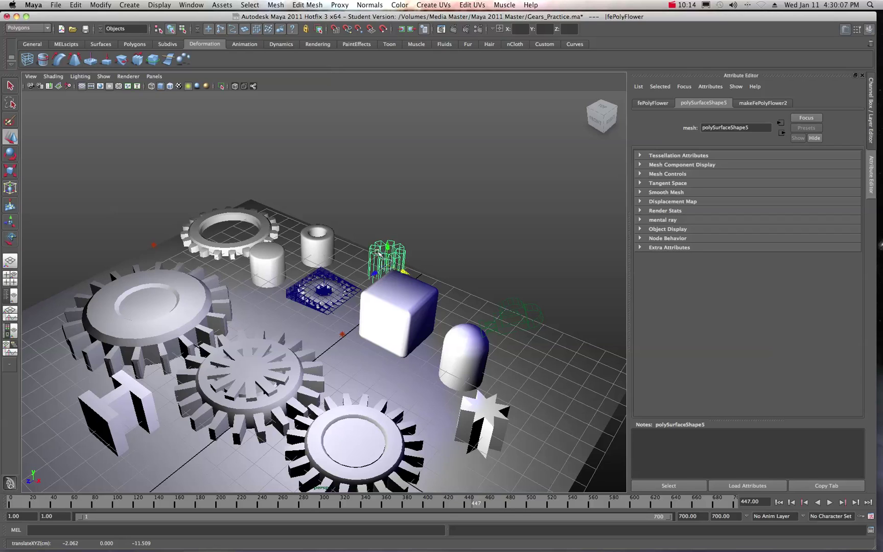
right_click_drag(379, 252, 440, 437)
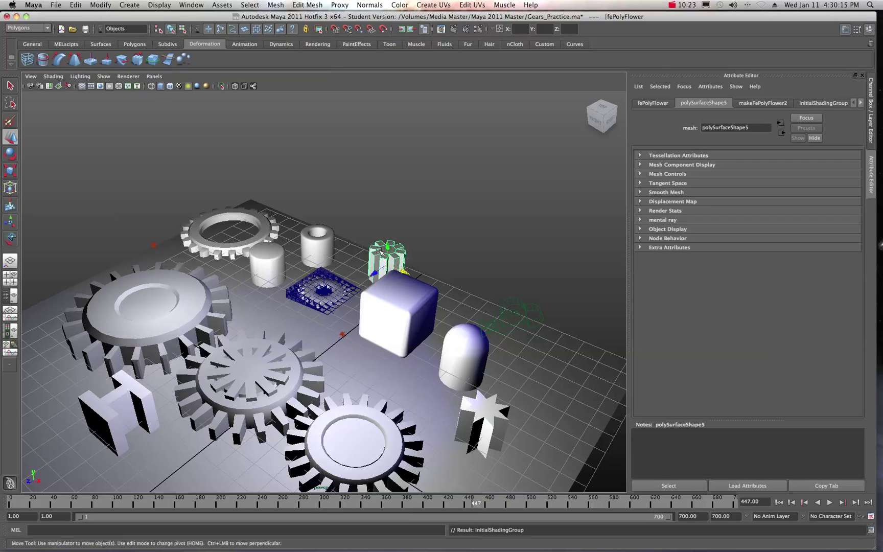
Step: Examine the bevelled cube's rounded edges and corners up close, and return to an overview of all primitives
left_click(396, 305)
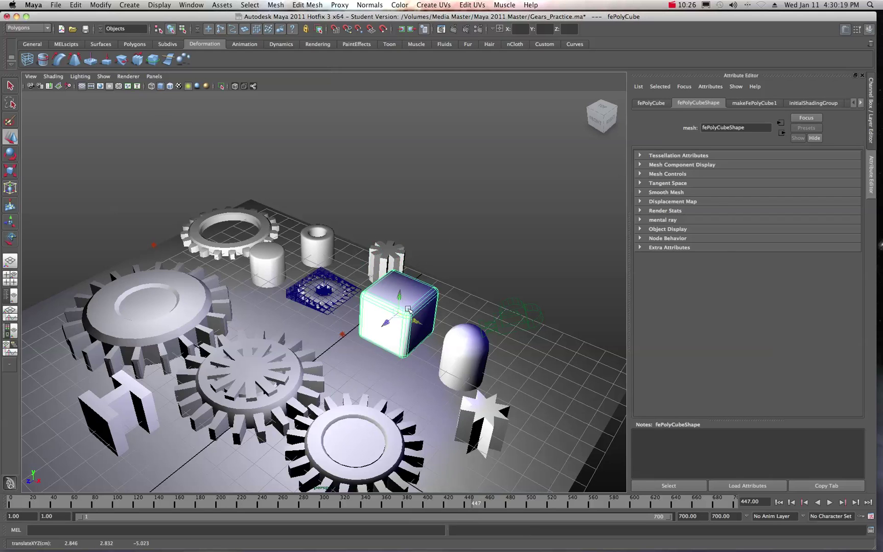
right_click_drag(408, 309, 473, 304, "alt")
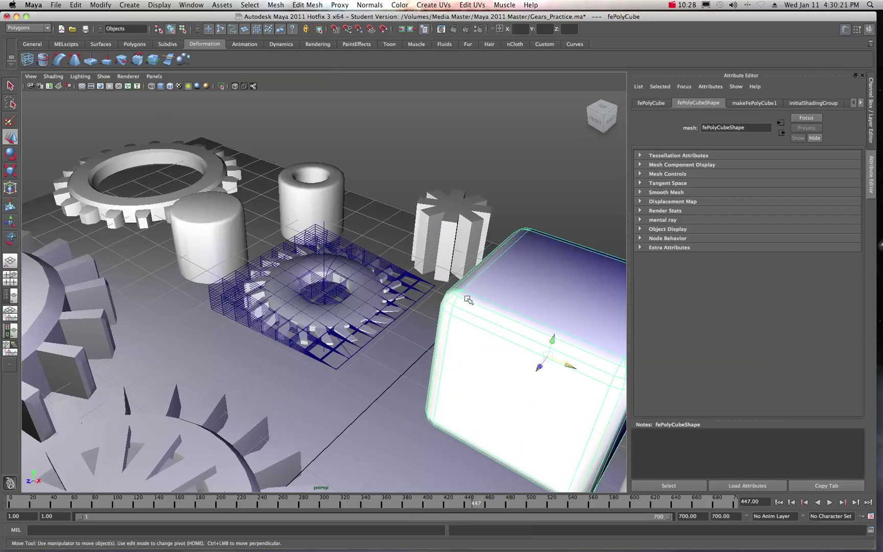
middle_click_drag(496, 306, 372, 309, "alt")
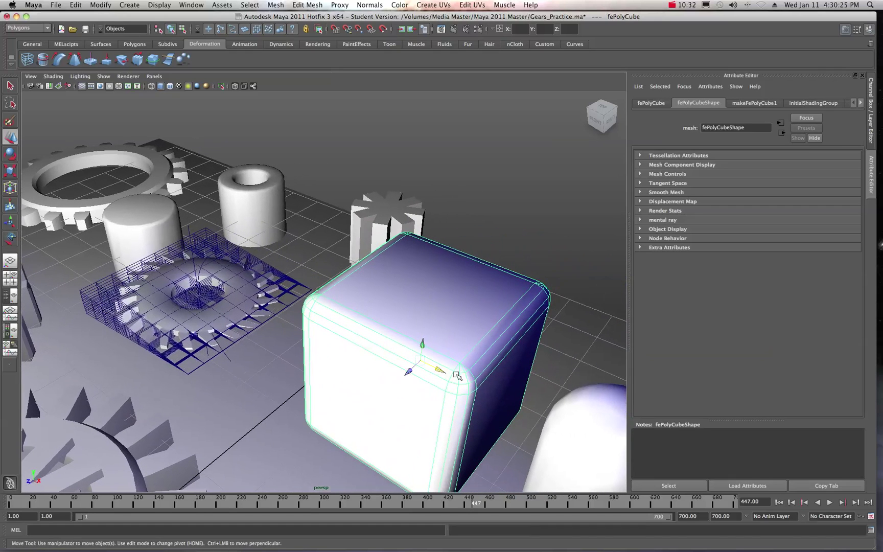
scroll(465, 370, "up", 2)
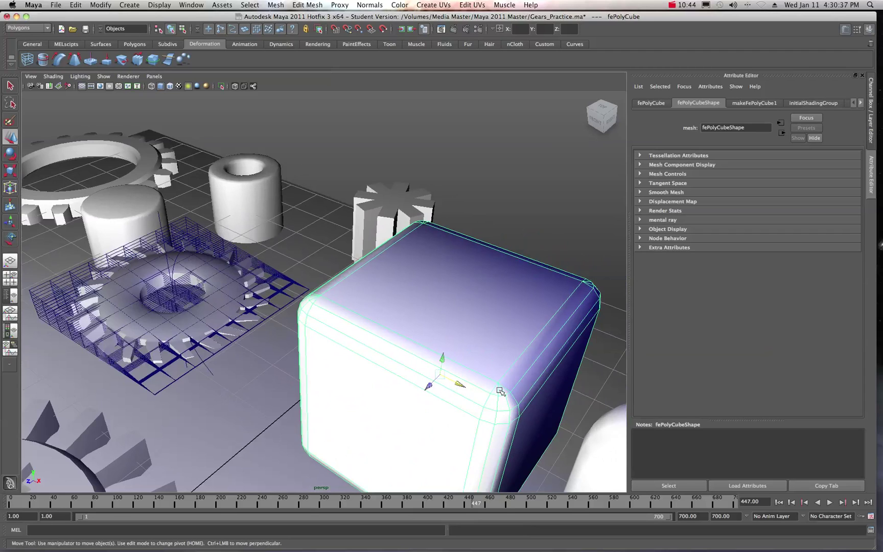
scroll(438, 335, "down", 2)
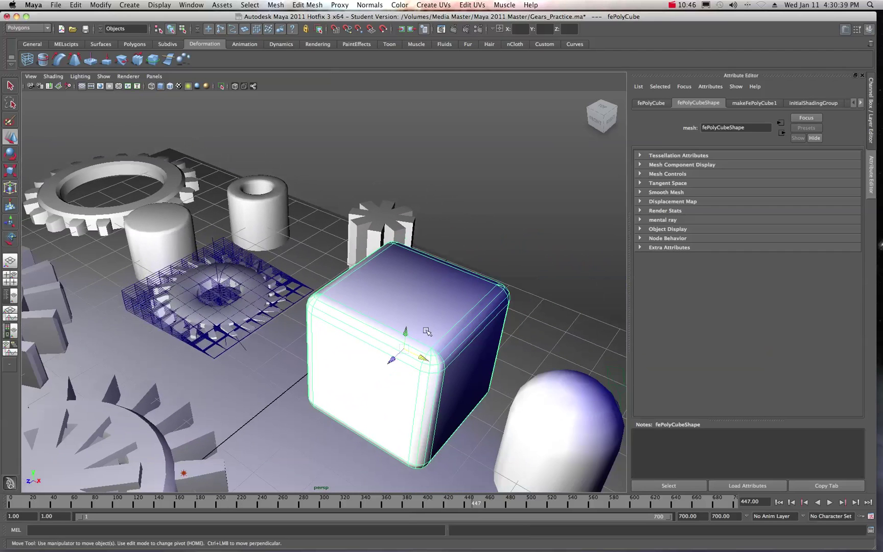
scroll(354, 292, "down", 2)
scroll(339, 271, "down", 2)
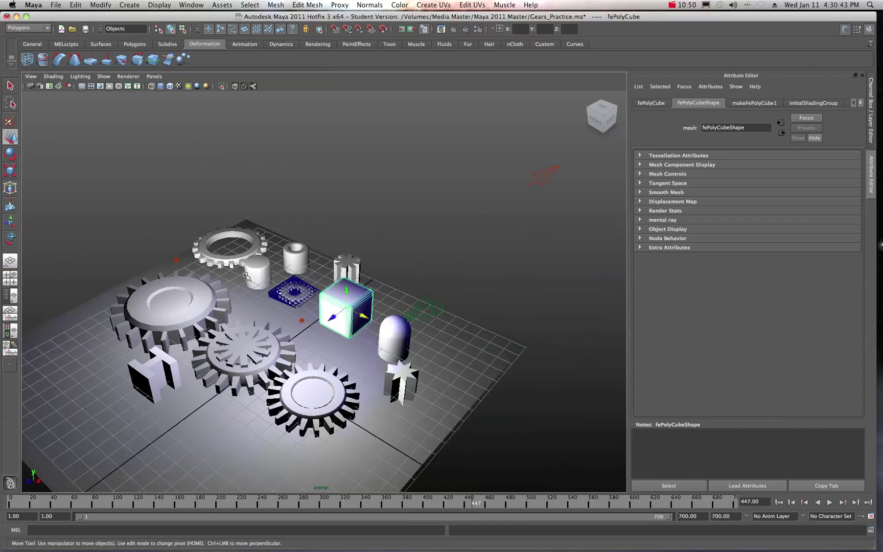
left_click_drag(246, 276, 265, 279, "alt")
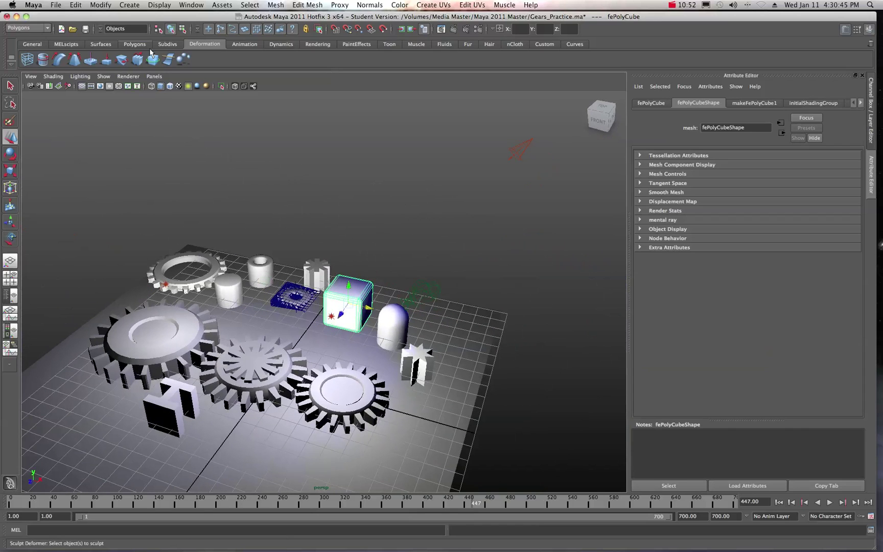
Step: Create a NURBS Fillet Square curve, raise it to about Y 9.7 above the grid, and enlarge it uniformly
left_click(134, 5)
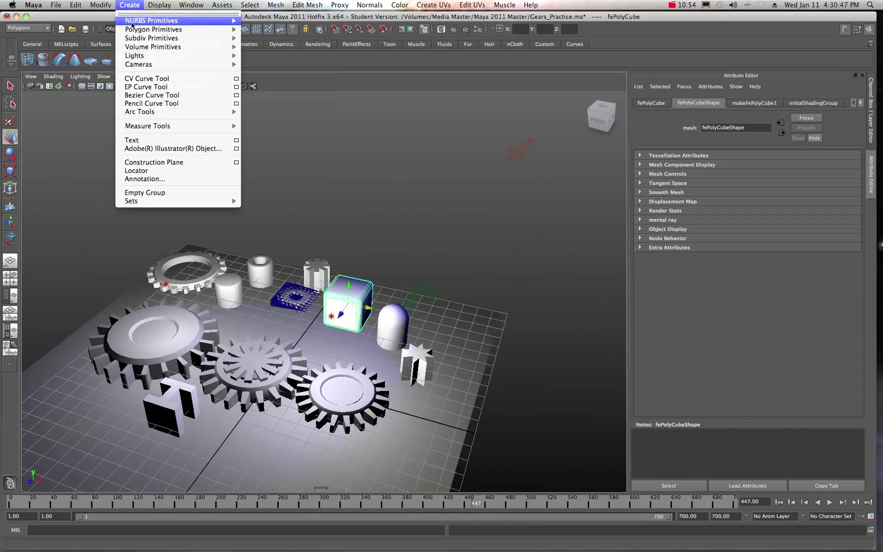
mouse_move(133, 23)
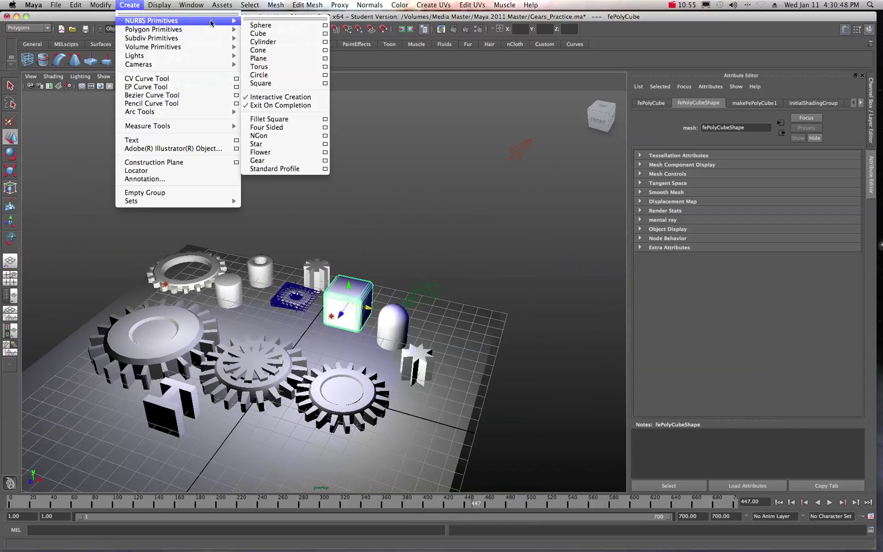
left_click(275, 121)
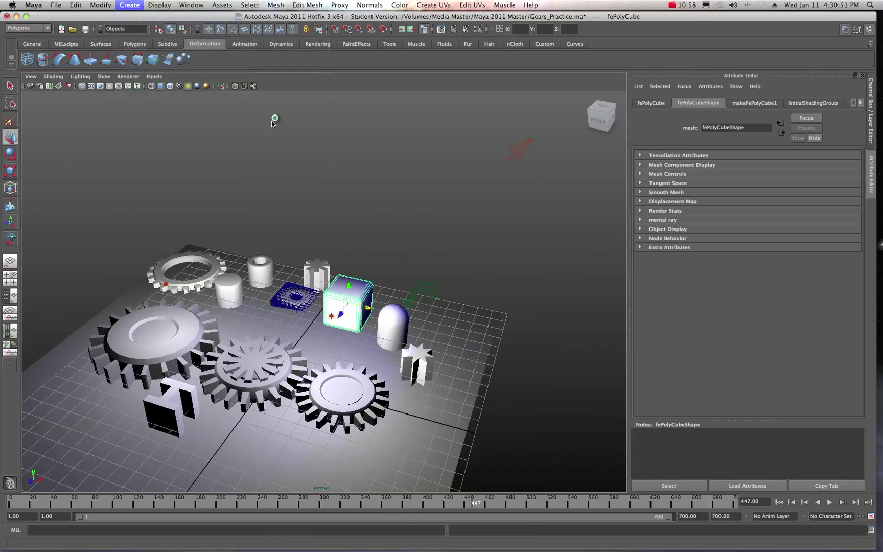
left_click(273, 366)
left_click_drag(274, 363, 266, 231)
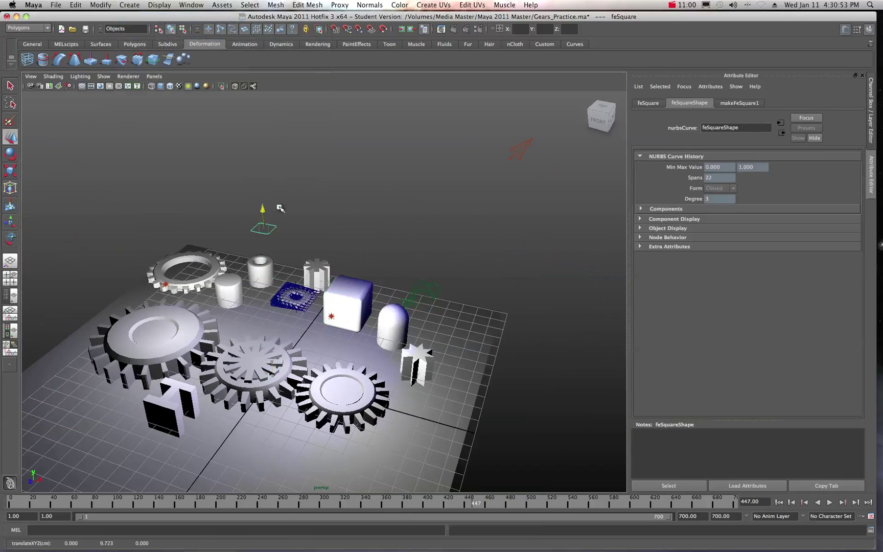
left_click(10, 172)
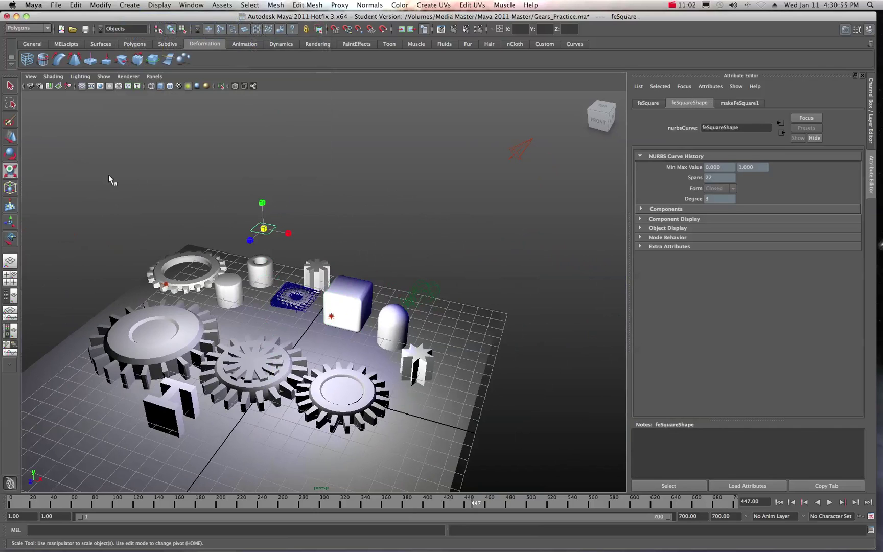
left_click_drag(259, 230, 321, 250)
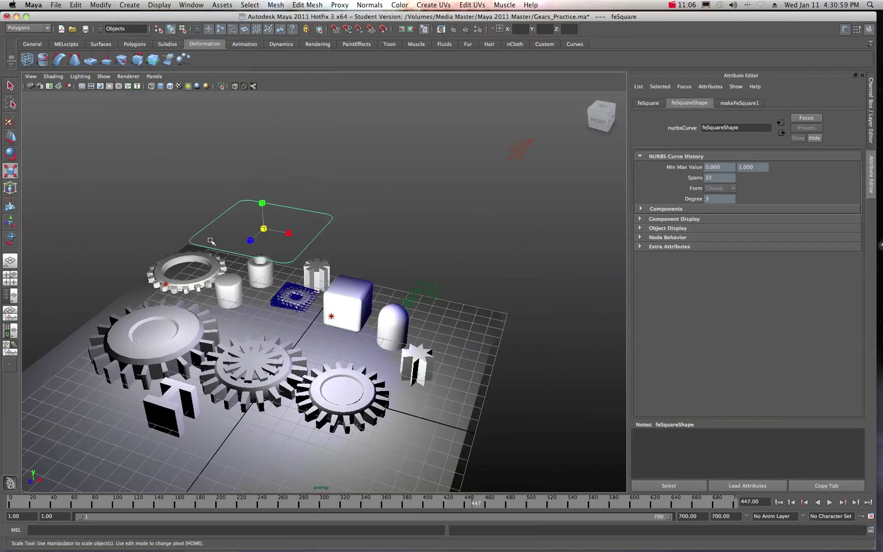
Step: Create a NURBS Four Sided curve, scale it uniformly to about 9.4, and raise it to about Y 10.4 above the grid
left_click(136, 5)
mouse_move(139, 23)
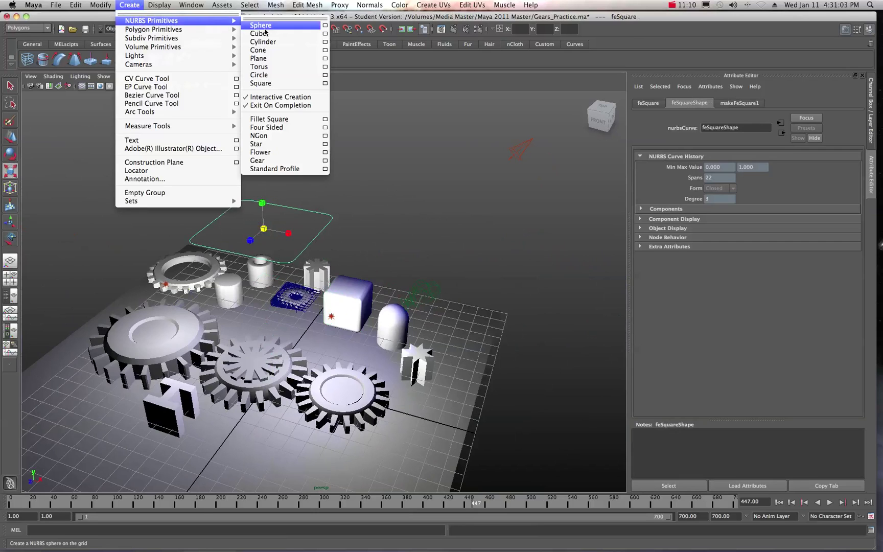
left_click(264, 127)
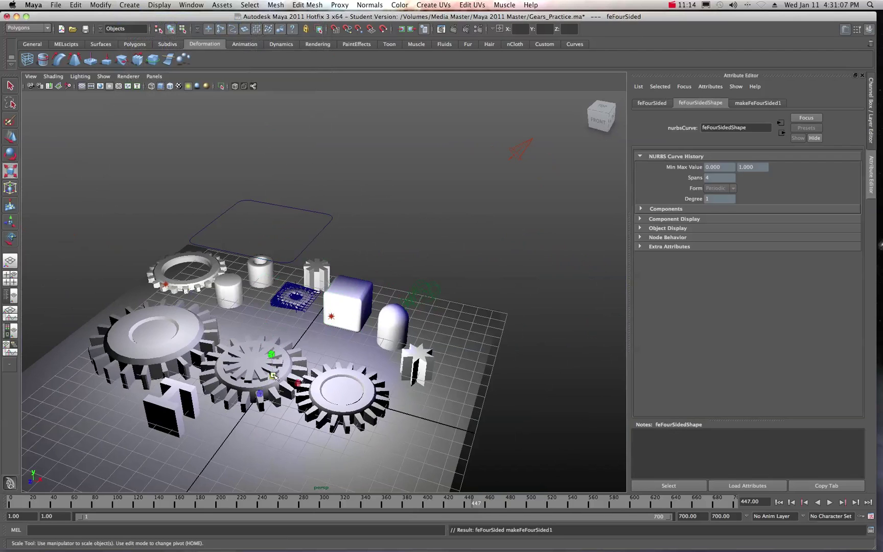
left_click_drag(273, 375, 415, 461)
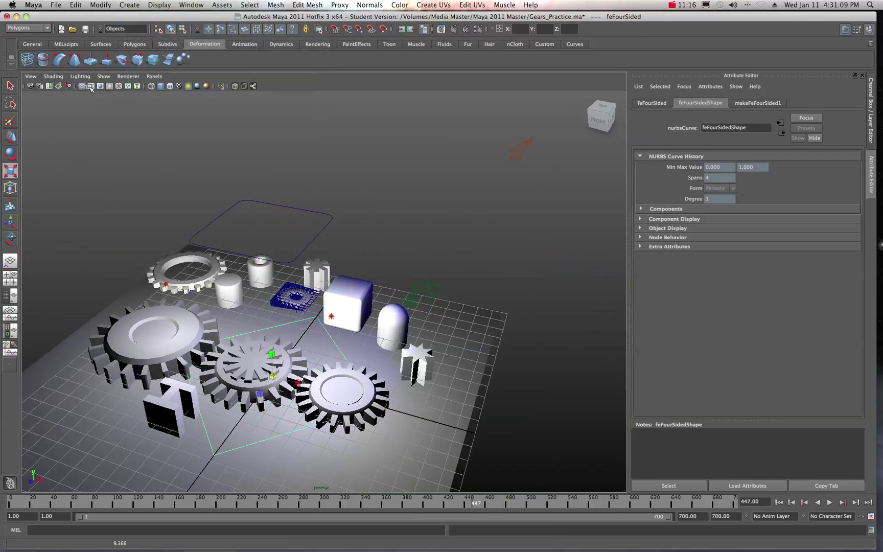
left_click(10, 137)
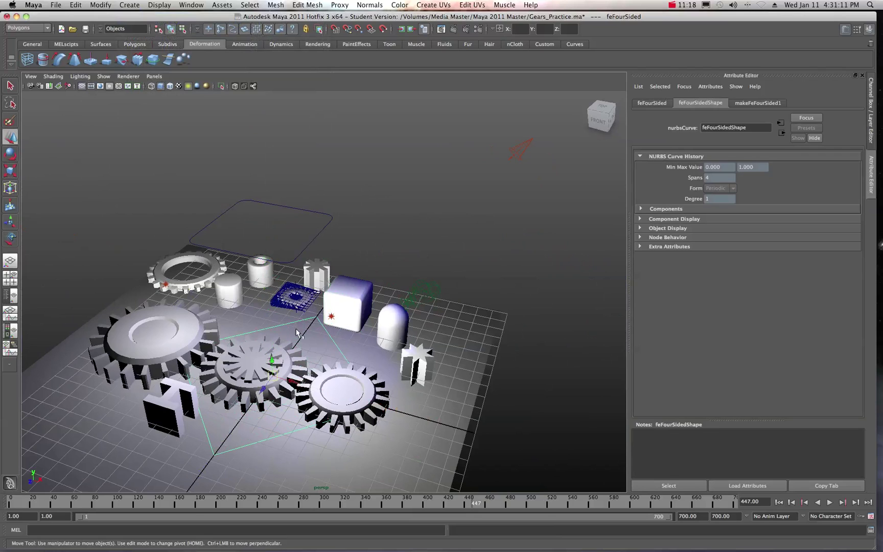
left_click_drag(273, 364, 280, 195)
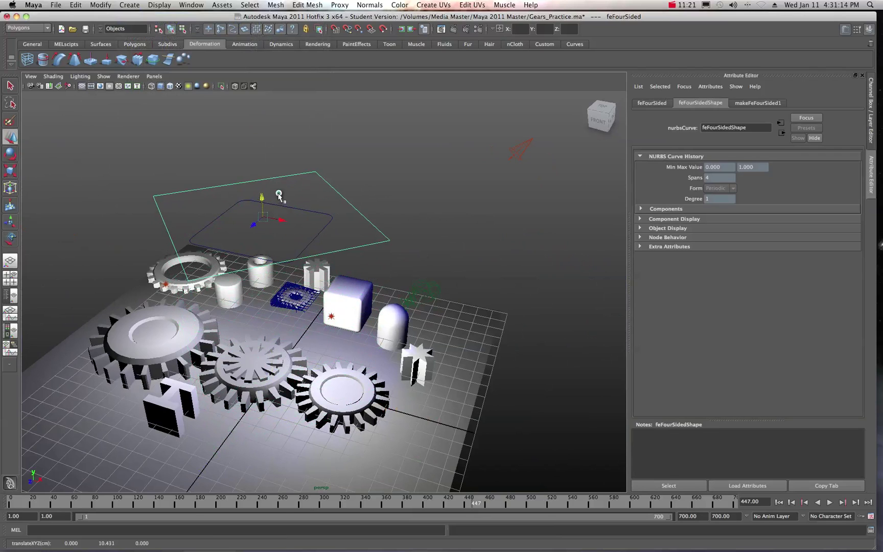
Step: Create a NURBS Gear curve, move it to about X 10.0, Y 3.8, Z -4.3, and enlarge it uniformly
left_click(129, 5)
mouse_move(230, 21)
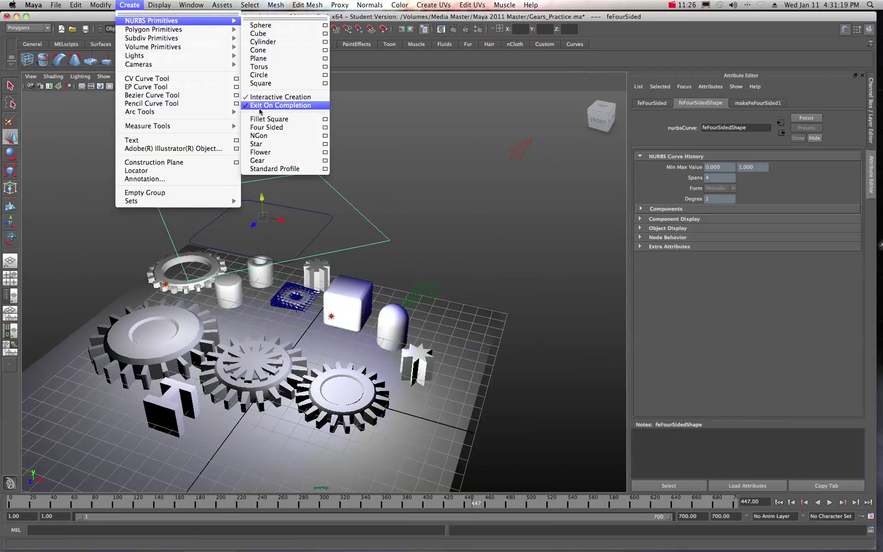
left_click(262, 161)
left_click(272, 284)
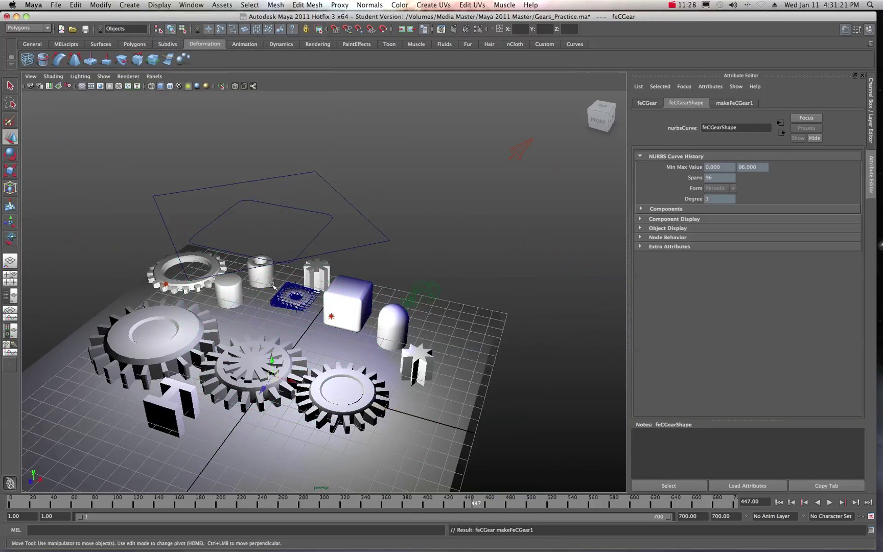
left_click_drag(276, 375, 489, 331)
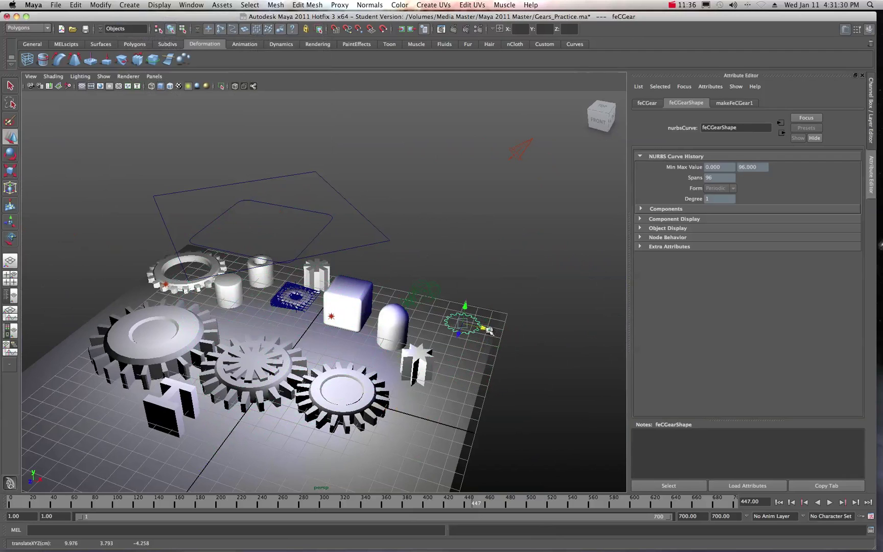
left_click(10, 173)
left_click_drag(462, 322, 510, 357)
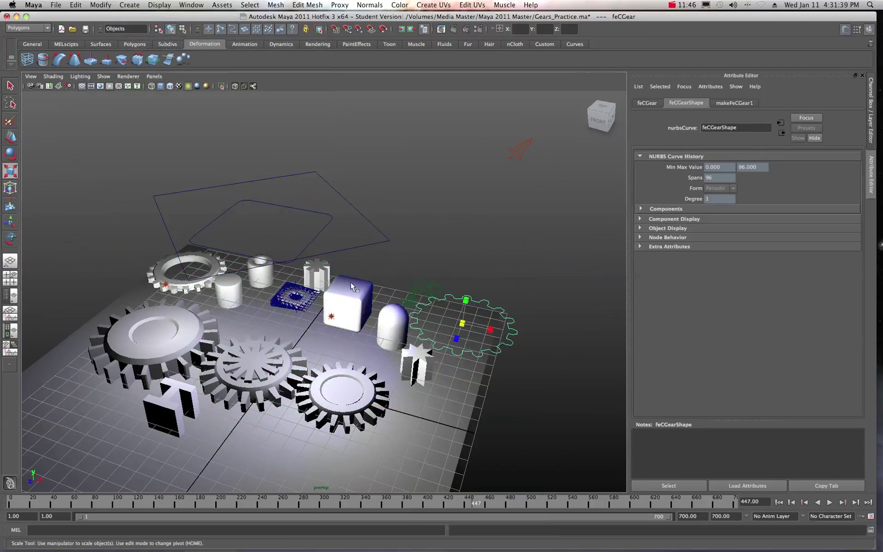
Step: Reshape the polygon flower behind the bevelled cube to Radius 1 0.511, Radius 2 1.915, Height 0.426, 19 petals and 6 sections
left_click(317, 275)
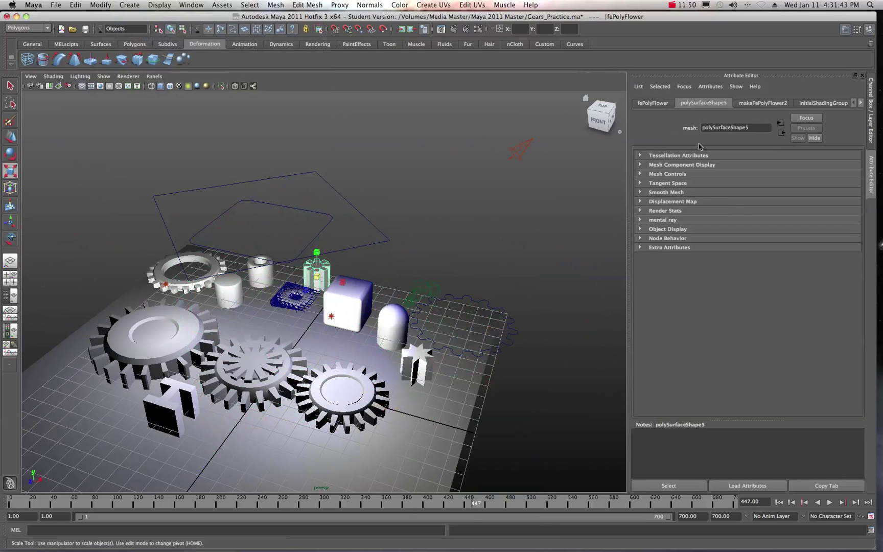
left_click(763, 103)
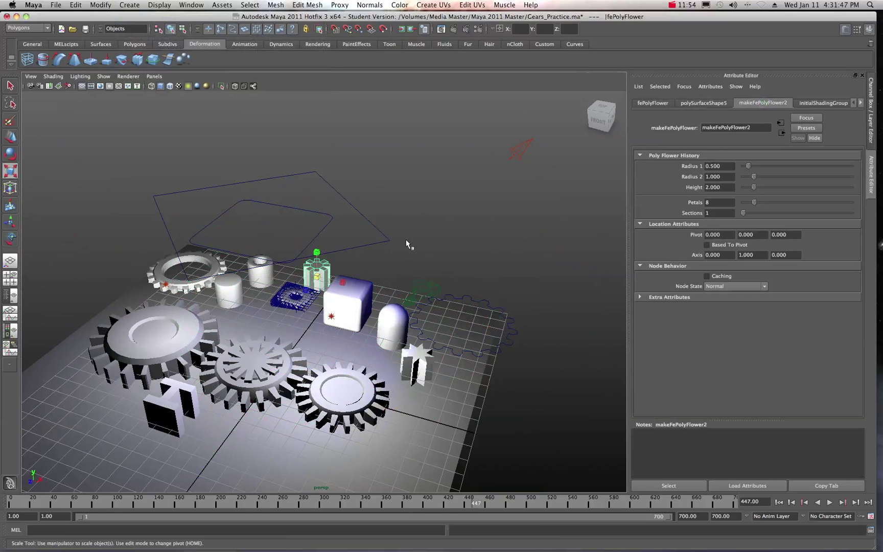
key("f")
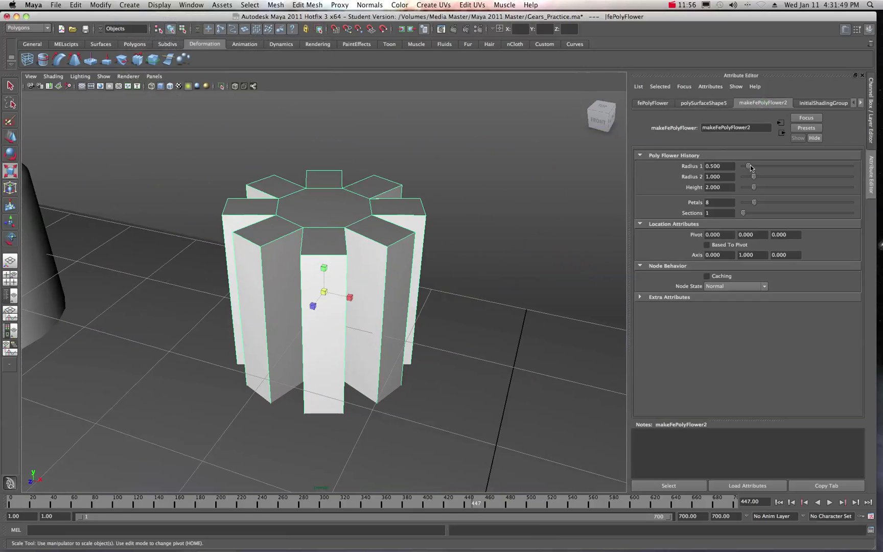
mouse_move(751, 167)
left_mouse_down()
mouse_move(759, 165)
mouse_move(749, 166)
left_mouse_up()
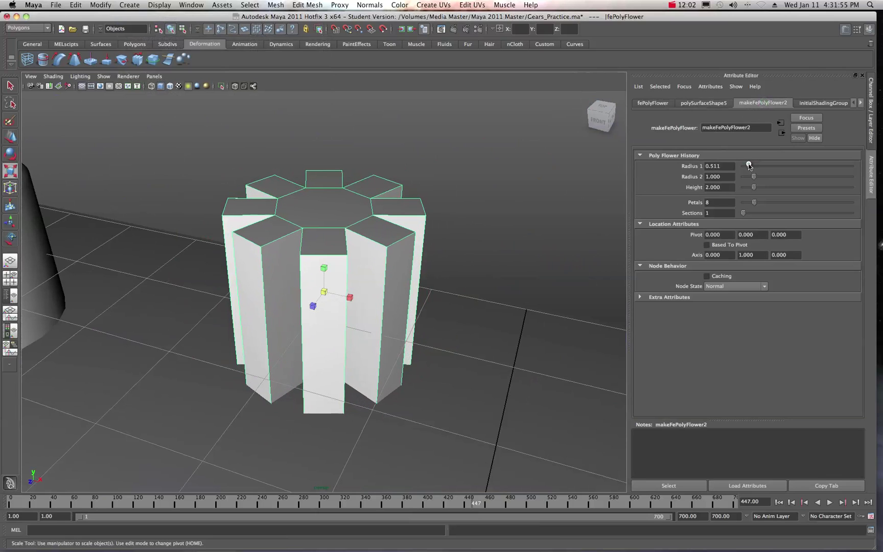
left_click_drag(753, 177, 755, 214)
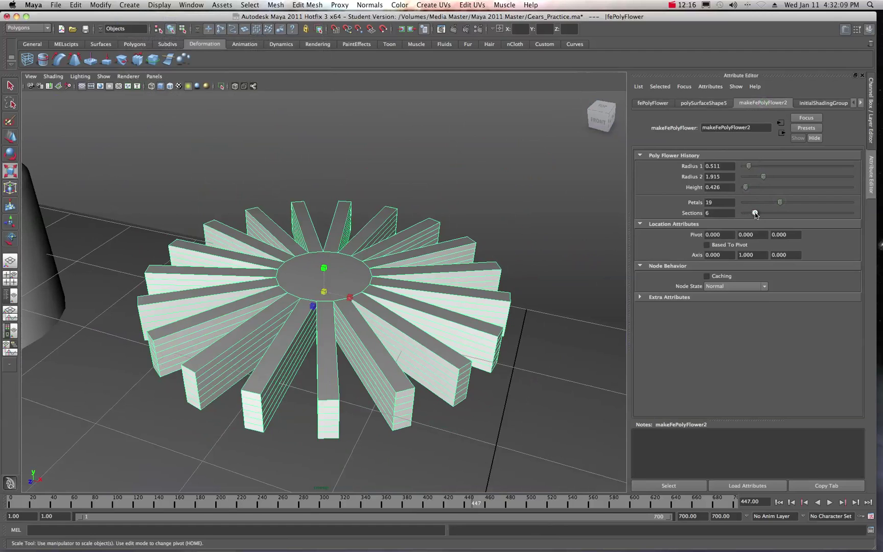
Step: Set the polygon tube's Radius to 1.681, Thickness to 1.064, Fillet Radius to 0.298 and Height to 1.617, keeping the overall height type
scroll(428, 187, "down", 5)
scroll(349, 239, "down", 3)
left_click(190, 256)
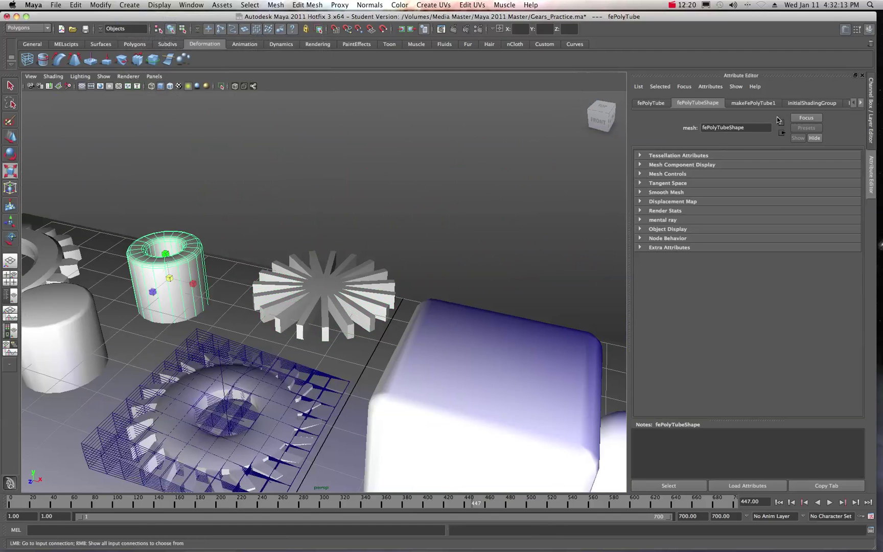
left_click(759, 105)
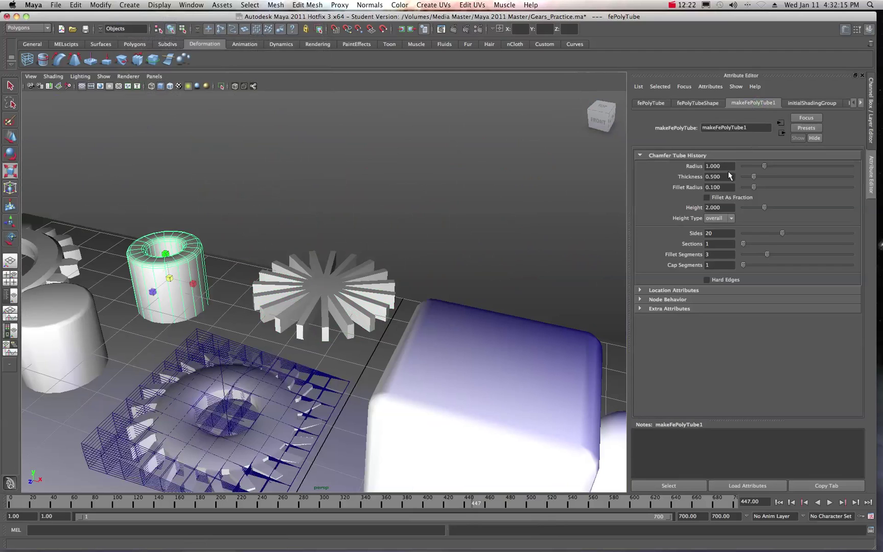
left_click_drag(762, 166, 760, 208)
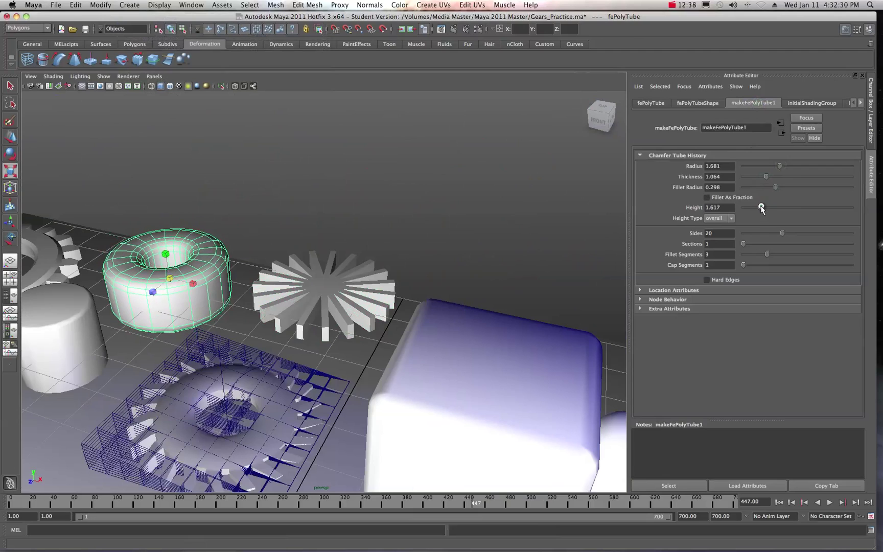
left_click(731, 218)
left_click(745, 216)
Step: Subdivide the polygon tube with 30 sides, 6 sections, 5 fillet segments and 5 cap segments
left_click_drag(782, 232, 804, 233)
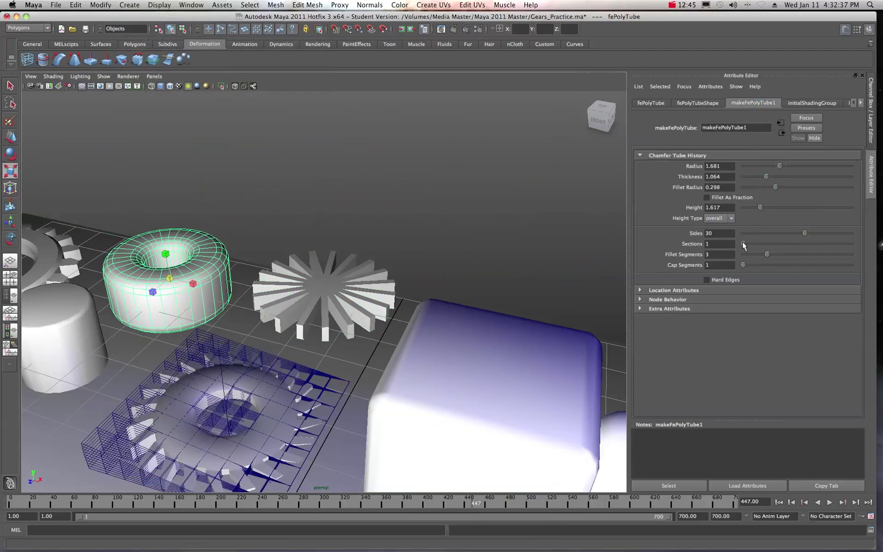
left_click_drag(744, 246, 754, 245)
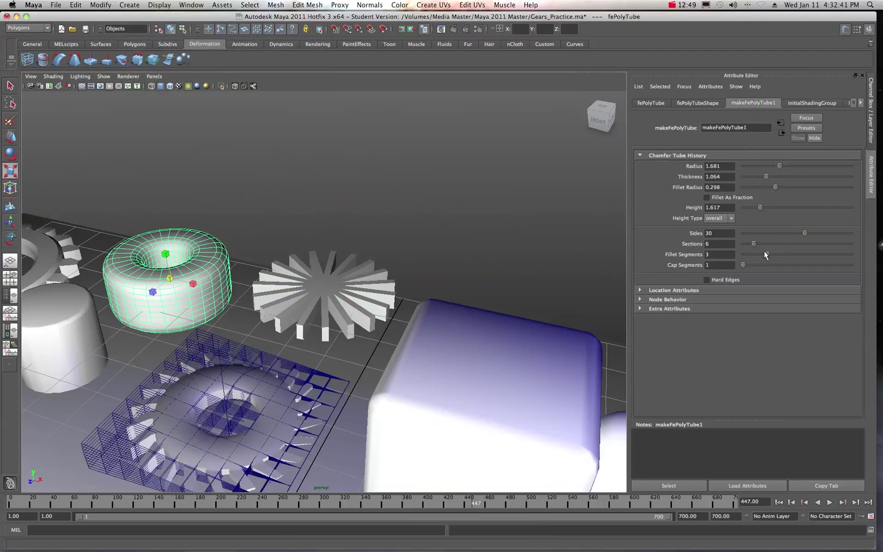
left_click_drag(768, 254, 792, 254)
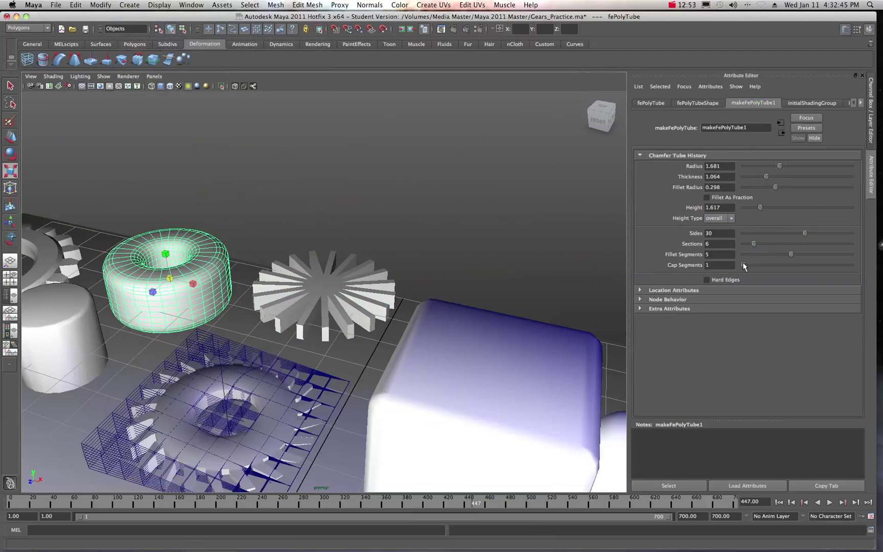
left_click_drag(744, 265, 752, 266)
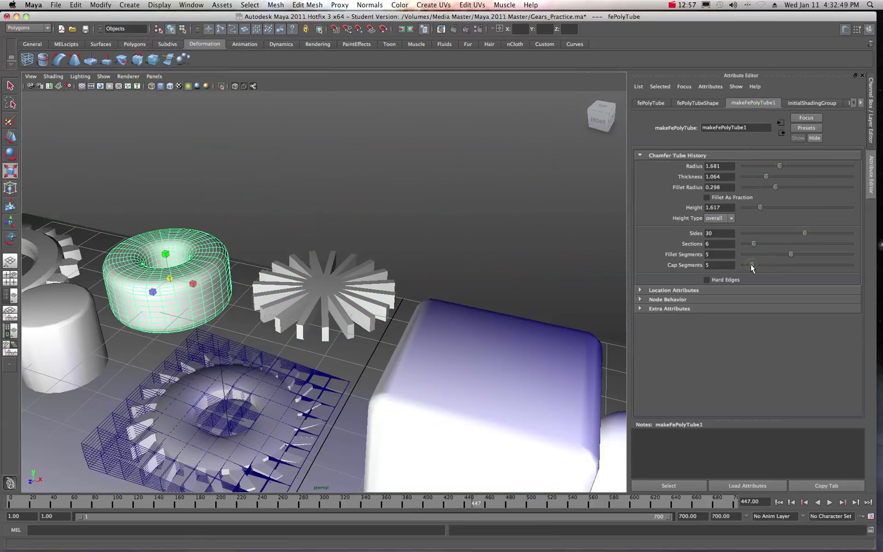
Step: Review the mental ray render of the textured gears, move the Render View aside, and view the whole primitives scene from the front
scroll(331, 265, "down", 10)
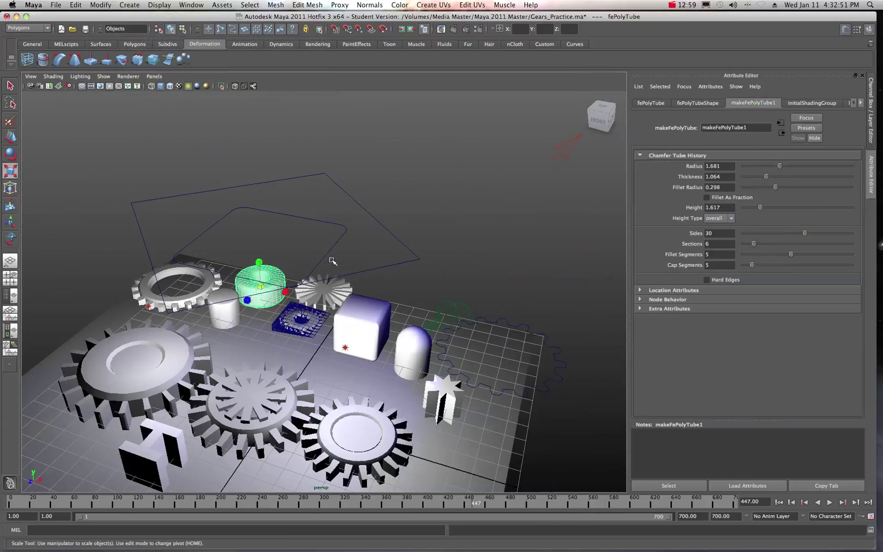
left_click_drag(228, 300, 215, 316, "alt")
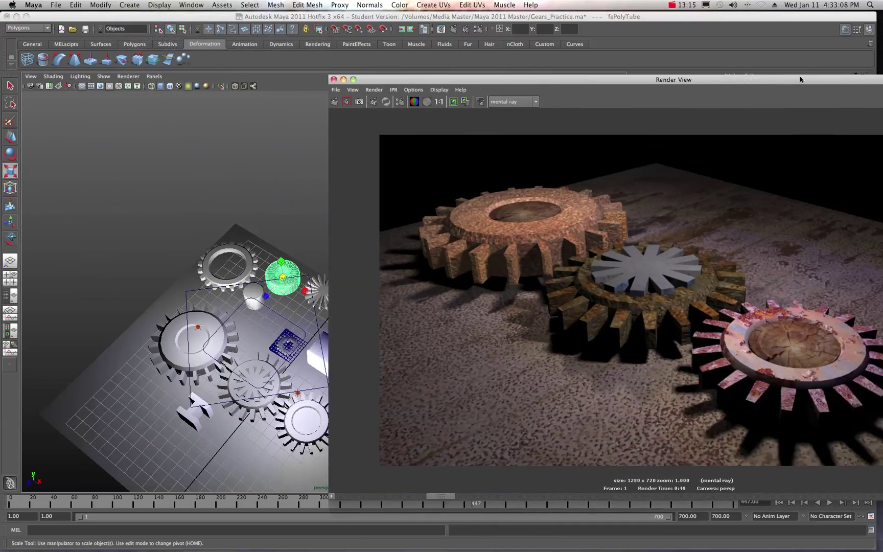
left_click_drag(816, 72, 562, 65)
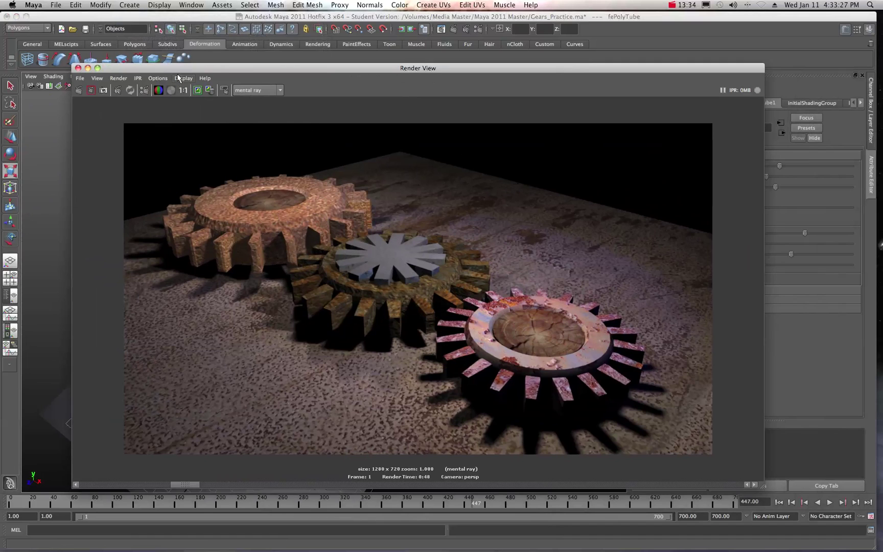
left_click_drag(179, 68, 879, 68)
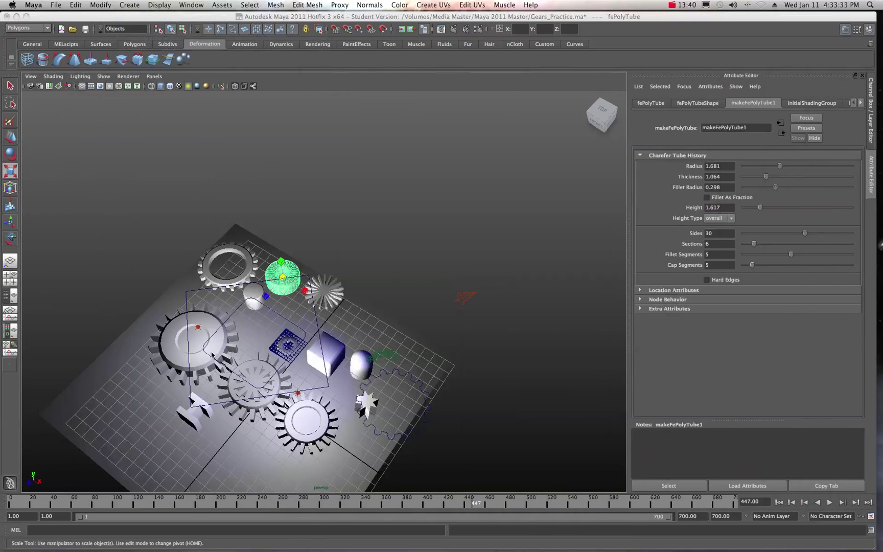
left_click_drag(261, 360, 317, 287, "alt")
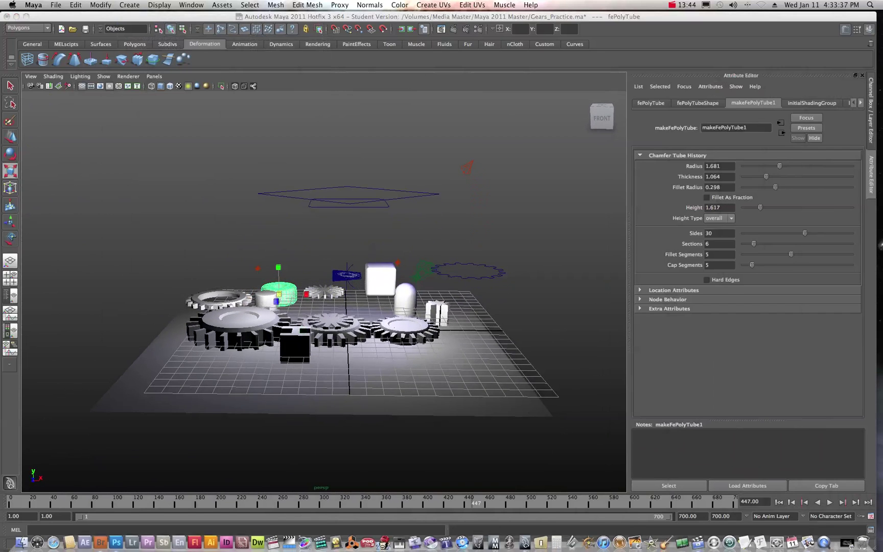
Step: Switch to Preview to view the fePrimitives.tif credits image, and close it to return to the Maya scene
left_click(845, 541)
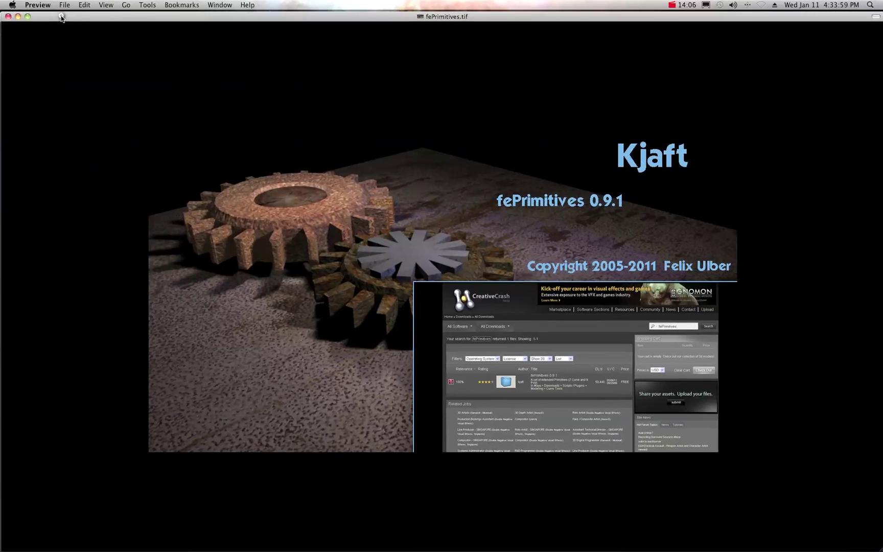
left_click_drag(60, 16, 60, 14)
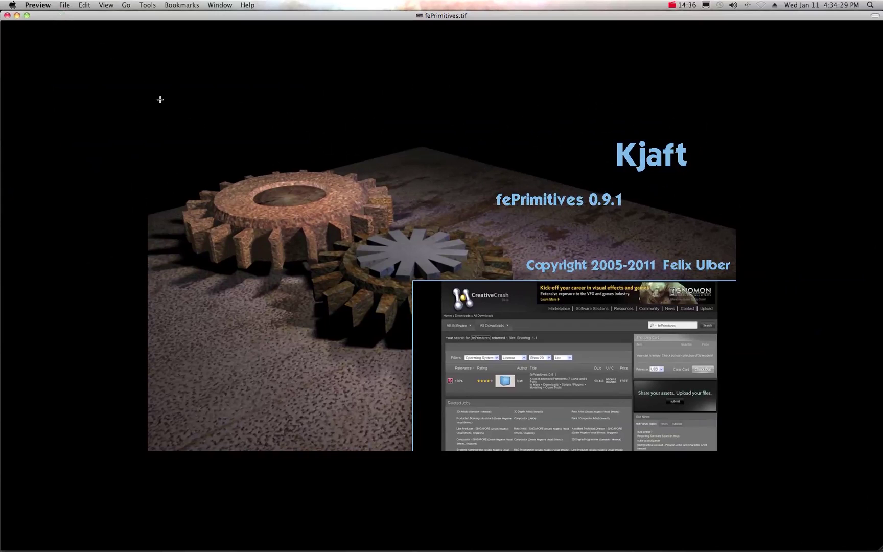
left_click(8, 15)
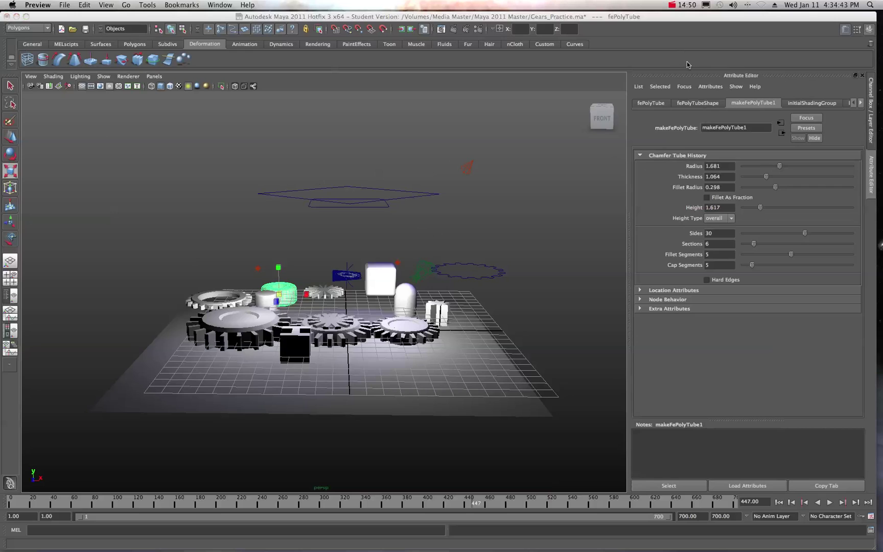
left_click(672, 5)
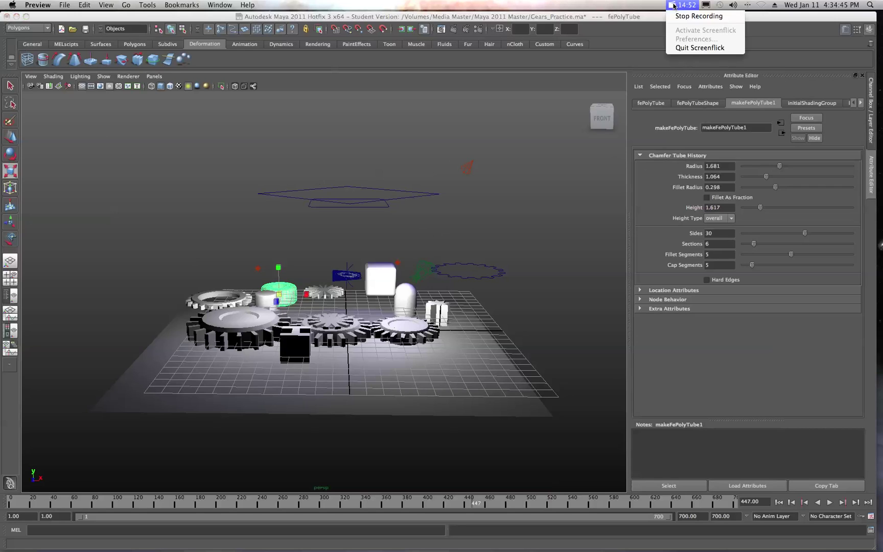